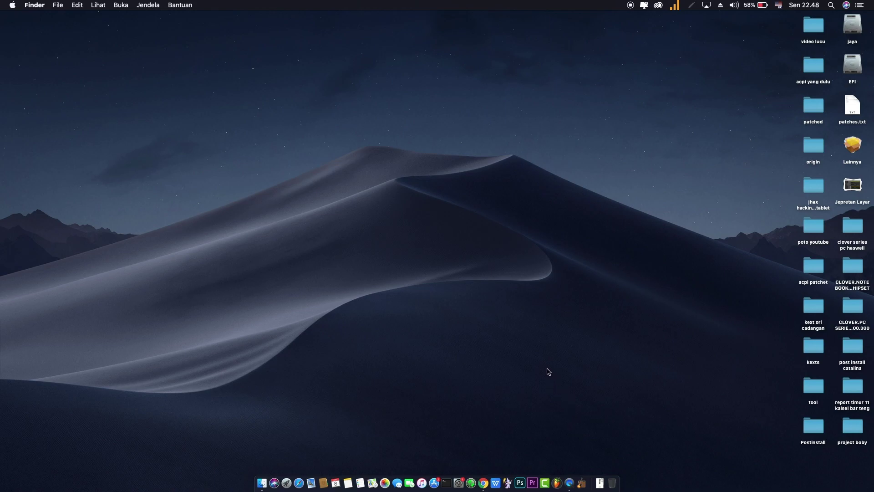
pyautogui.click(675, 5)
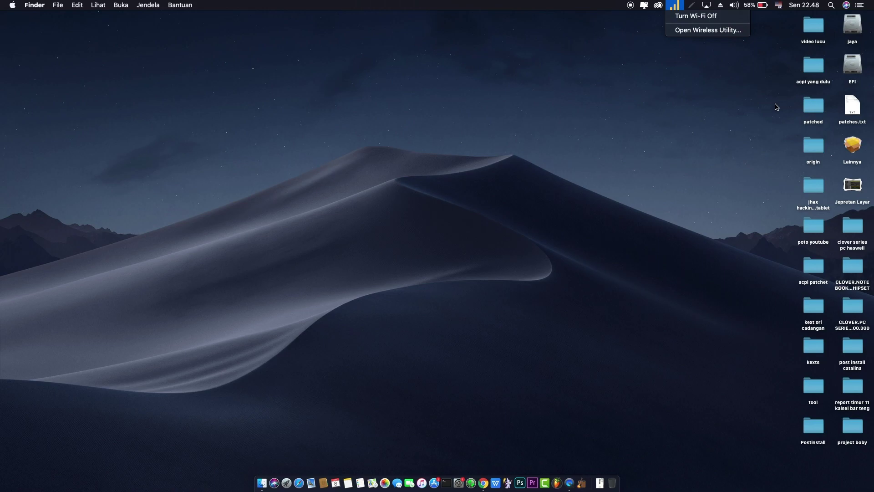
pyautogui.click(726, 98)
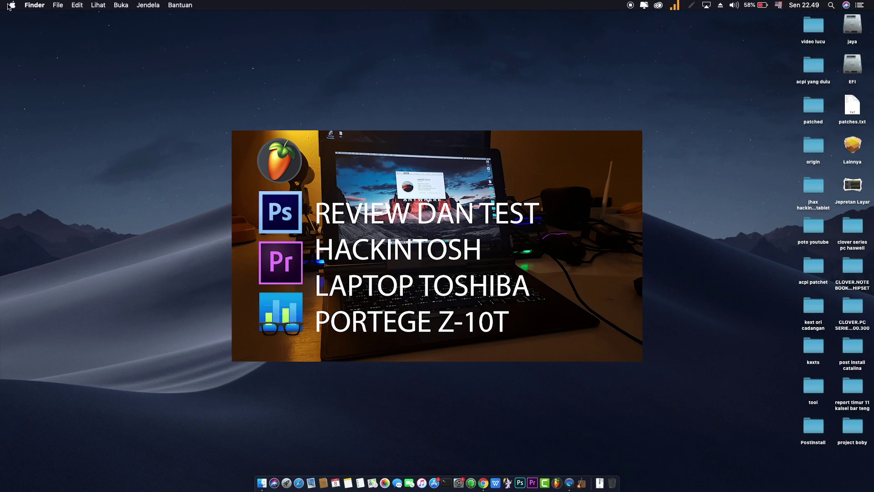
# - View the Mac's system overview with its macOS version, processor, memory and graphics, and close it
pyautogui.click(11, 5)
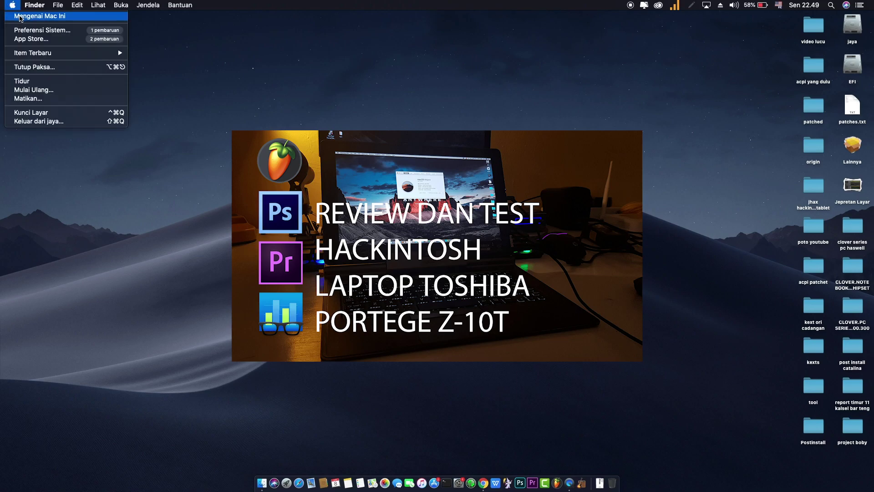
pyautogui.click(20, 17)
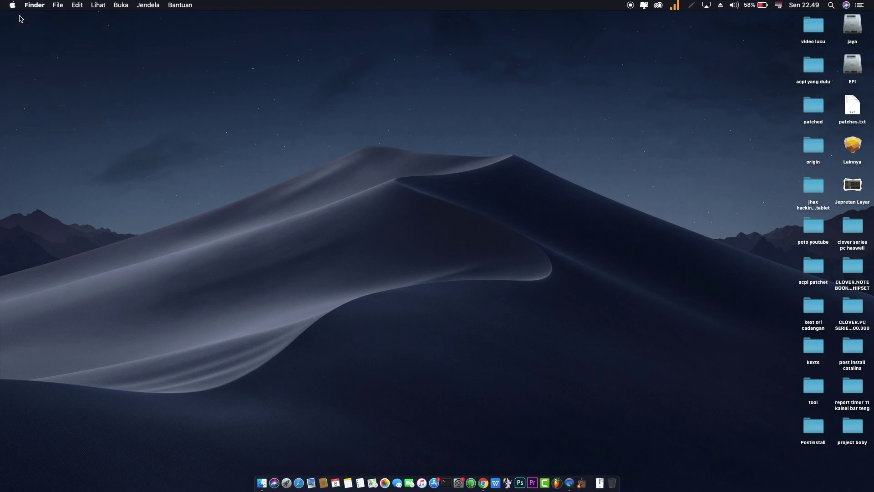
pyautogui.moveTo(546, 112); pyautogui.dragTo(560, 130)
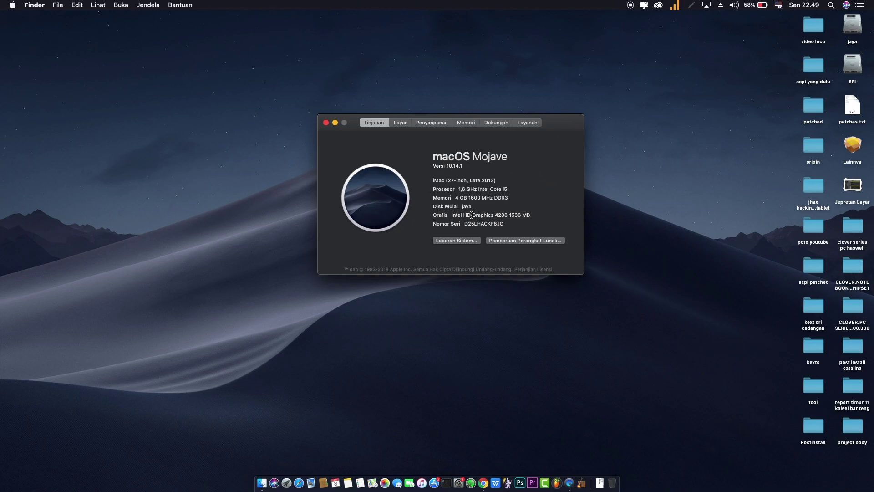
pyautogui.click(326, 123)
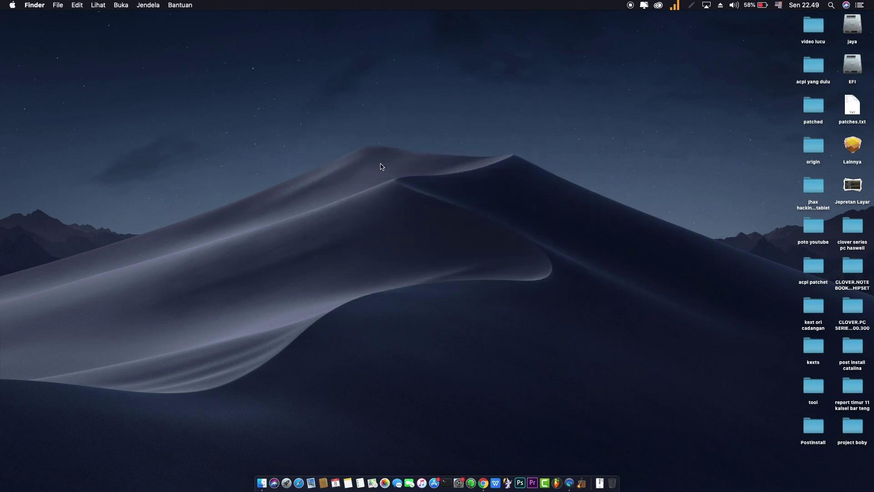
# - Switch between the two desktops in Mission Control and bring up the Chrome downloads window on Desktop 1
pyautogui.hotkey('ctrl', 'Up')
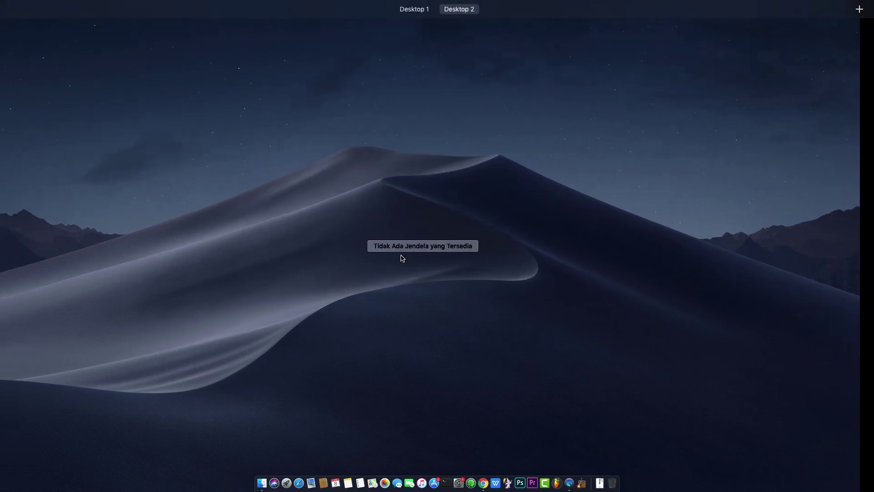
pyautogui.hotkey('ctrl', 'Left')
pyautogui.hotkey('ctrl', 'Right')
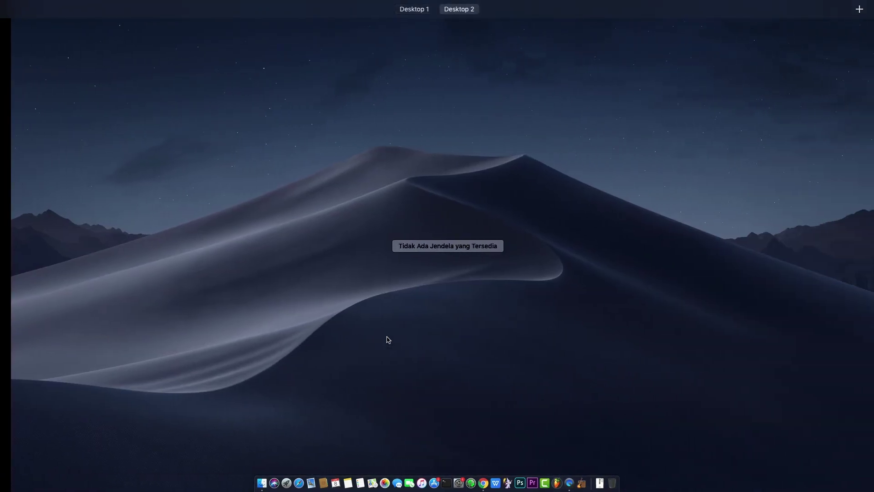
pyautogui.hotkey('ctrl', 'Left')
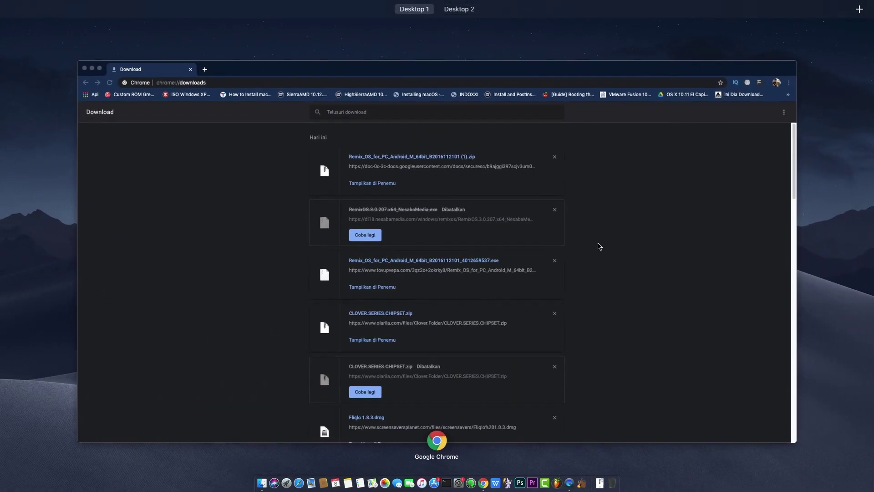
pyautogui.click(599, 246)
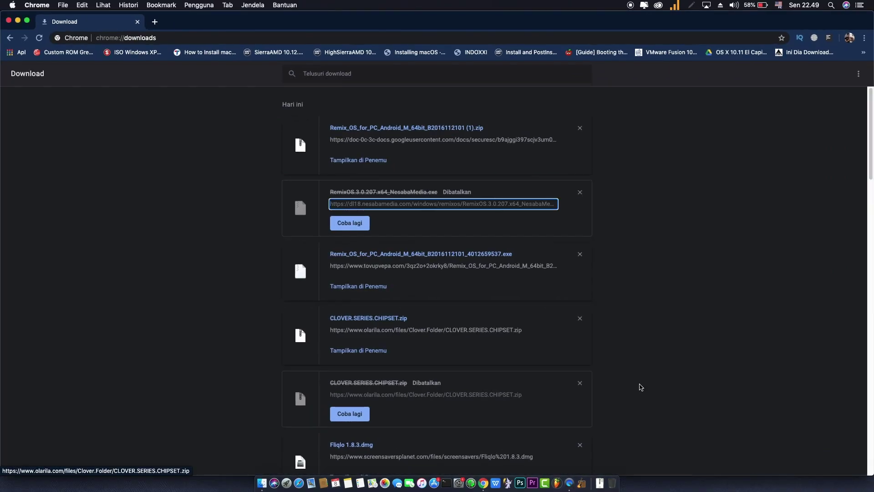
# - Return to Desktop 2 through Mission Control and leave the overview with the empty desktop showing
pyautogui.hotkey('ctrl', 'Up')
pyautogui.hotkey('ctrl', 'Right')
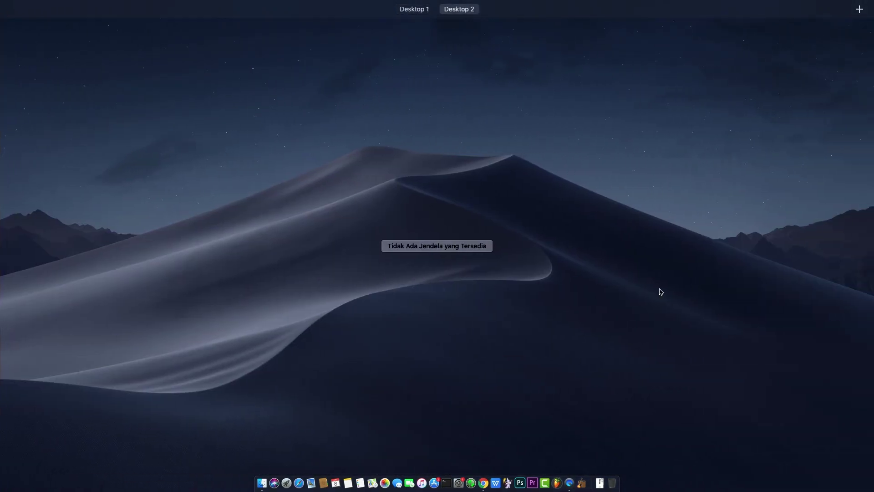
pyautogui.click(474, 286)
pyautogui.hotkey('ctrl', 'Down')
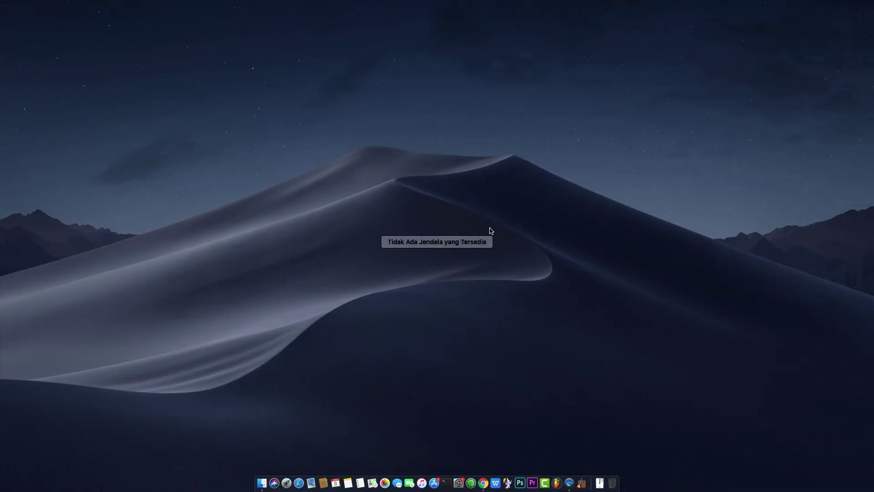
pyautogui.press('Escape')
pyautogui.hotkey('ctrl', 'Right')
pyautogui.hotkey('ctrl', 'Down')
pyautogui.click(568, 212)
# - Look through both Launchpad pages of installed applications and return to the desktop
pyautogui.press('F4')
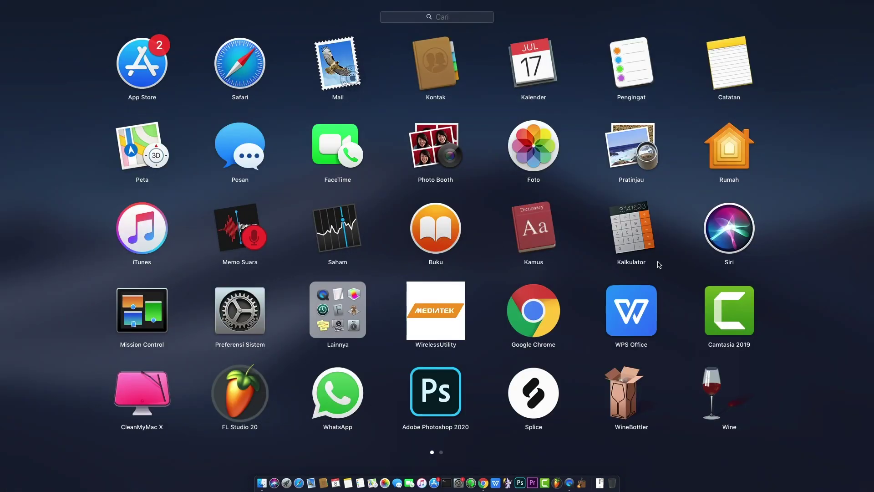
pyautogui.click(841, 390)
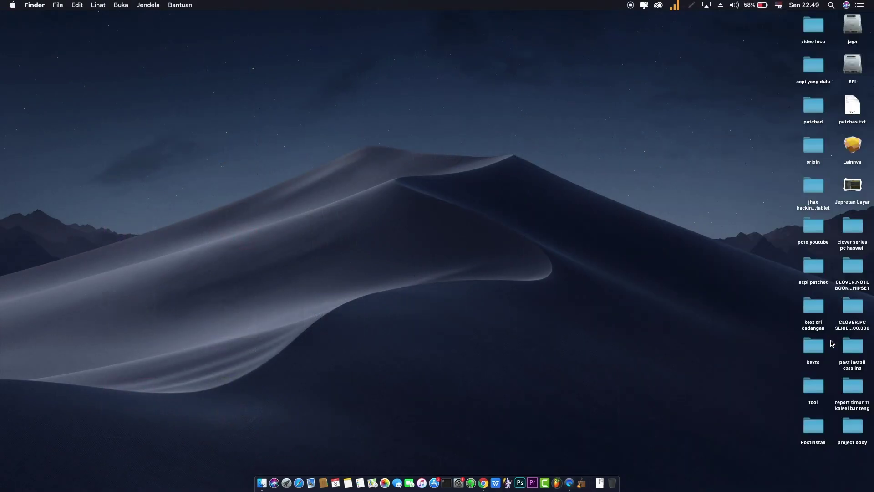
pyautogui.press('F4')
pyautogui.hscroll(3, 697, 343)
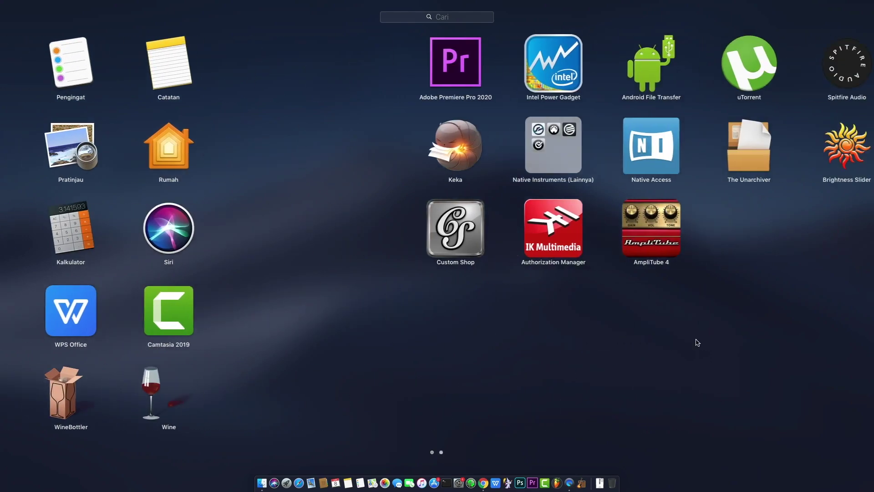
pyautogui.click(605, 368)
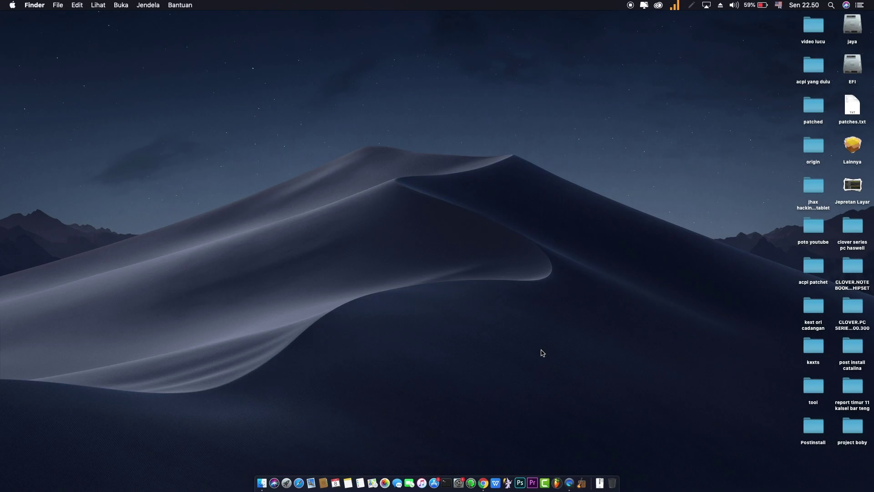
# - Show Mission Control, switch to Desktop 1 and back to Desktop 2, and leave the overview
pyautogui.hotkey('ctrl', 'Up')
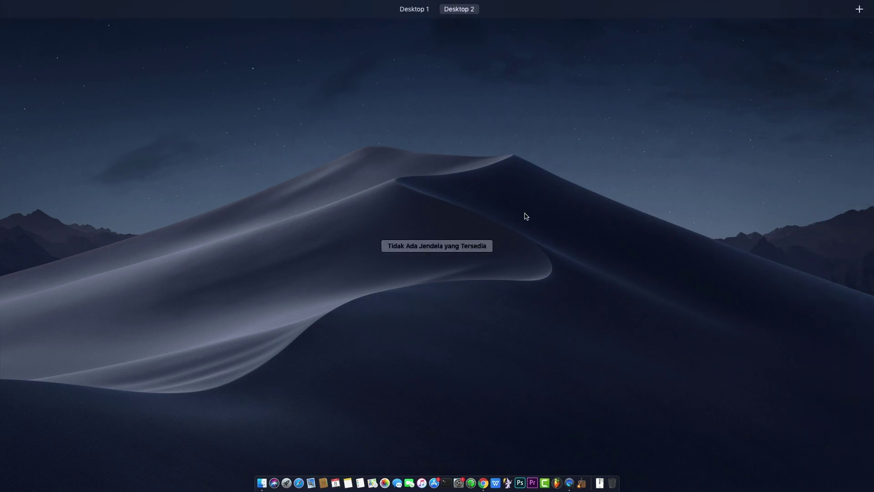
pyautogui.hotkey('ctrl', 'Left')
pyautogui.hotkey('ctrl', 'Right')
pyautogui.press('Escape')
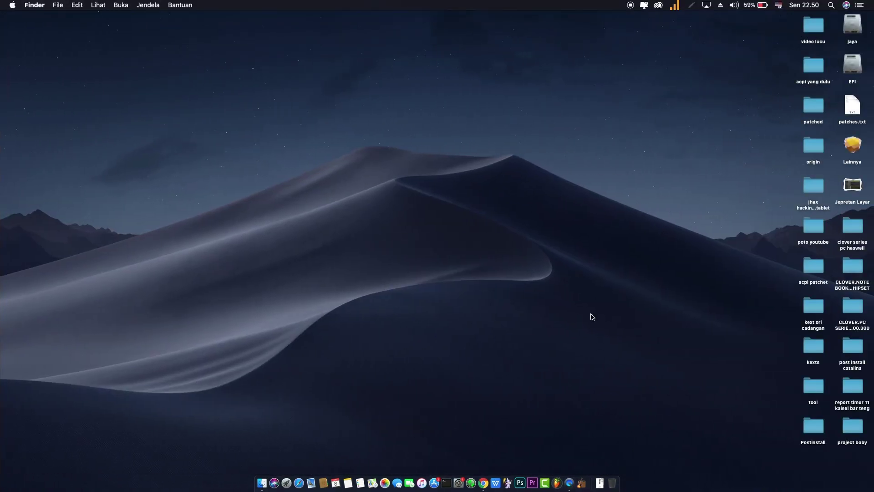
# - Show Launchpad briefly and switch back and forth between Desktop 1 and Desktop 2, ending on Desktop 2
pyautogui.click(289, 483)
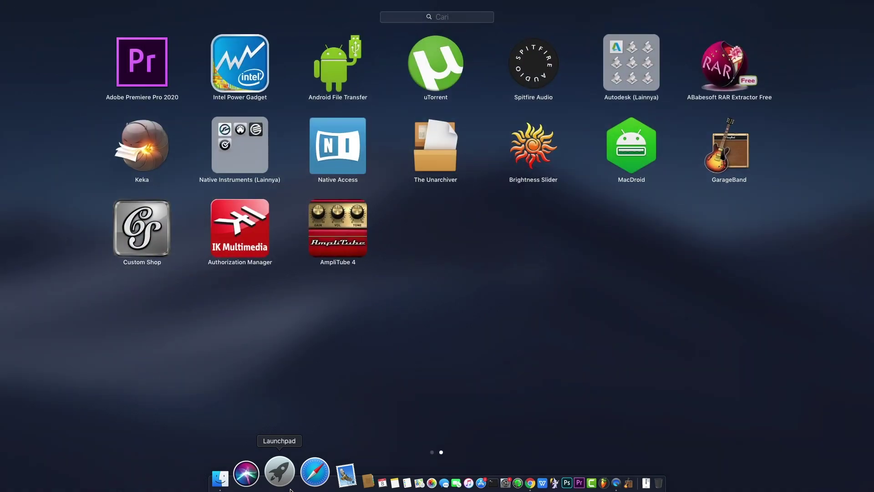
pyautogui.click(492, 345)
pyautogui.hotkey('ctrl', 'Left')
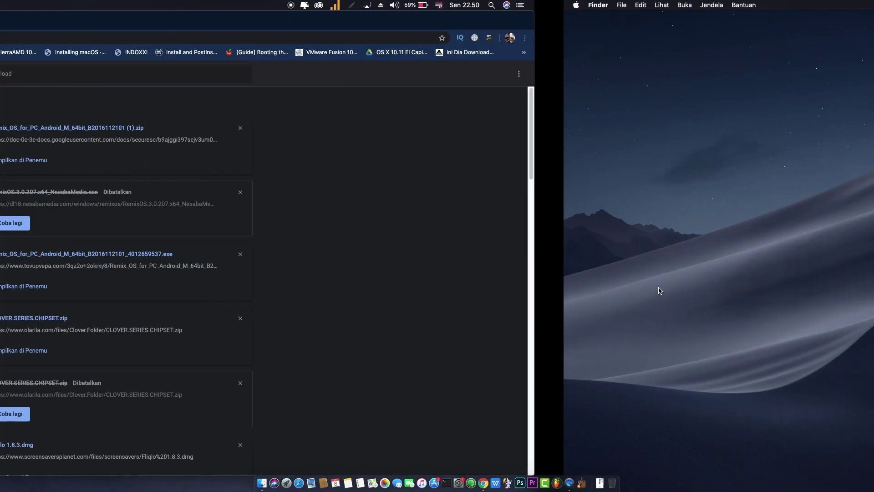
pyautogui.hotkey('ctrl', 'Right')
pyautogui.hotkey('ctrl', 'Down')
pyautogui.hotkey('ctrl', 'Down')
pyautogui.hotkey('ctrl', 'Left')
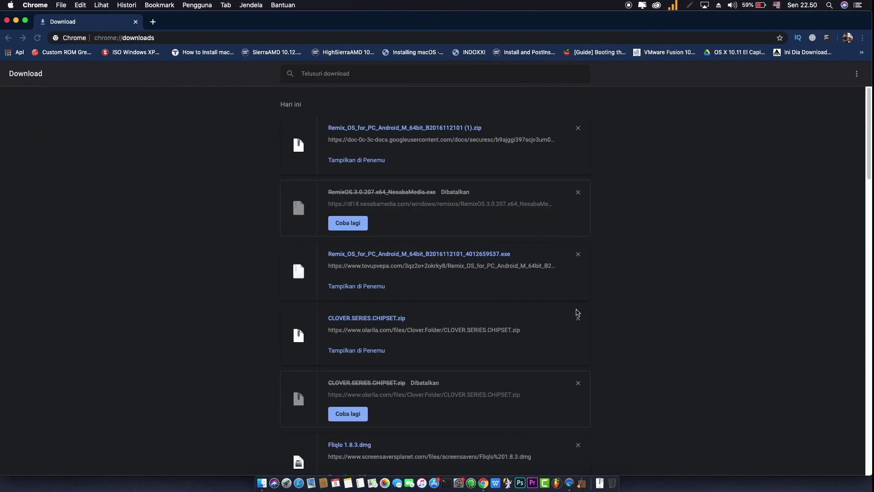
pyautogui.hotkey('ctrl', 'Right')
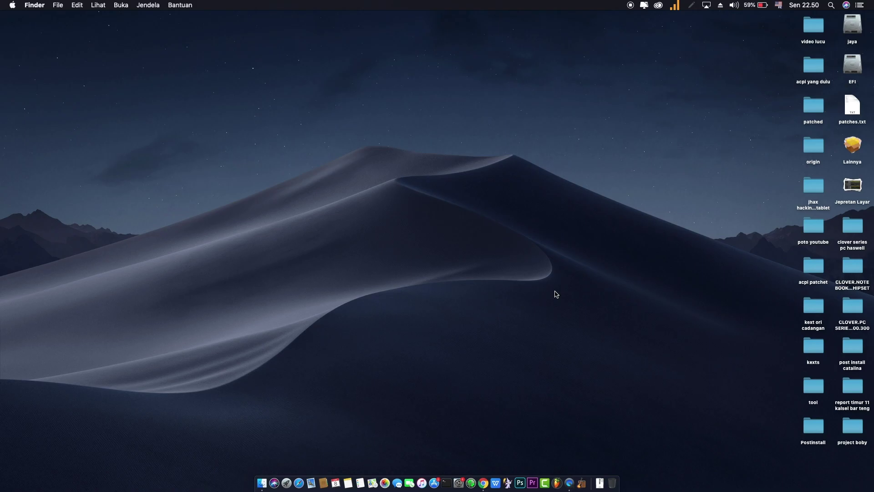
# - Check the desktop switching animation in Mission Control once more and return to Desktop 2
pyautogui.hotkey('ctrl', 'Up')
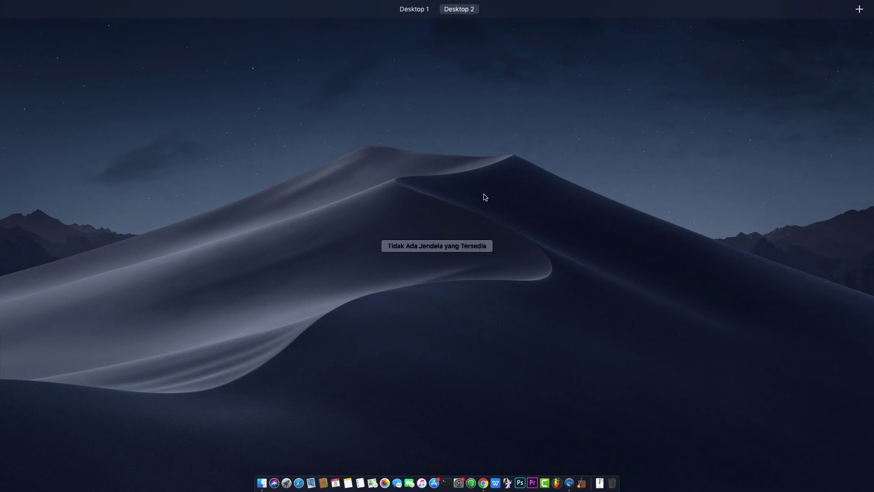
pyautogui.hotkey('ctrl', 'Left')
pyautogui.hotkey('ctrl', 'Right')
pyautogui.click(641, 274)
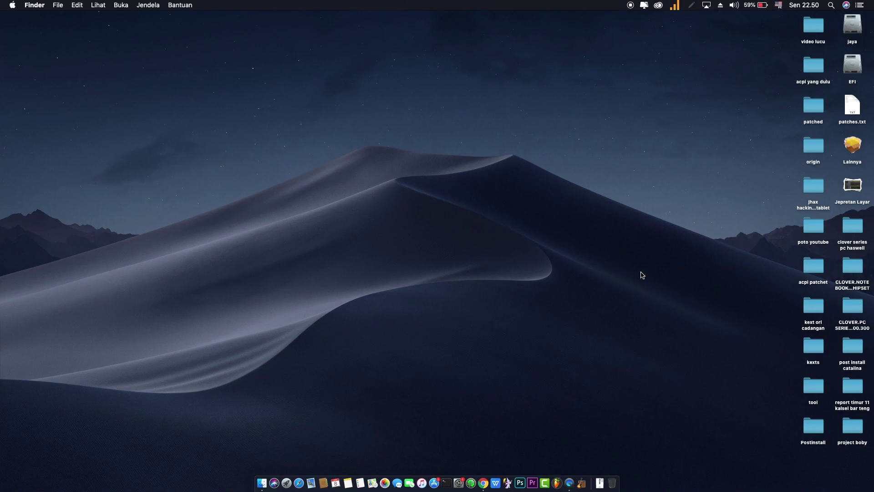
# - Examine the graphics model and its video memory in the Mac's system overview, highlighting that entry, and close the overview
pyautogui.click(20, 8)
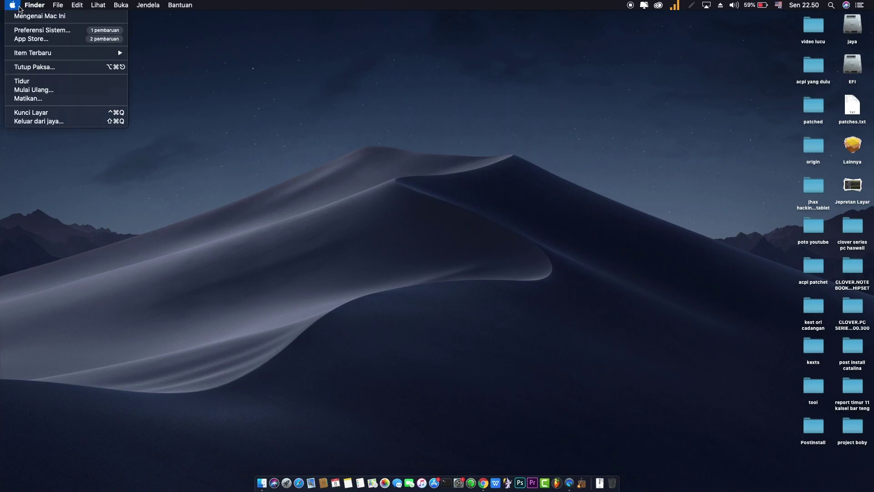
pyautogui.click(19, 16)
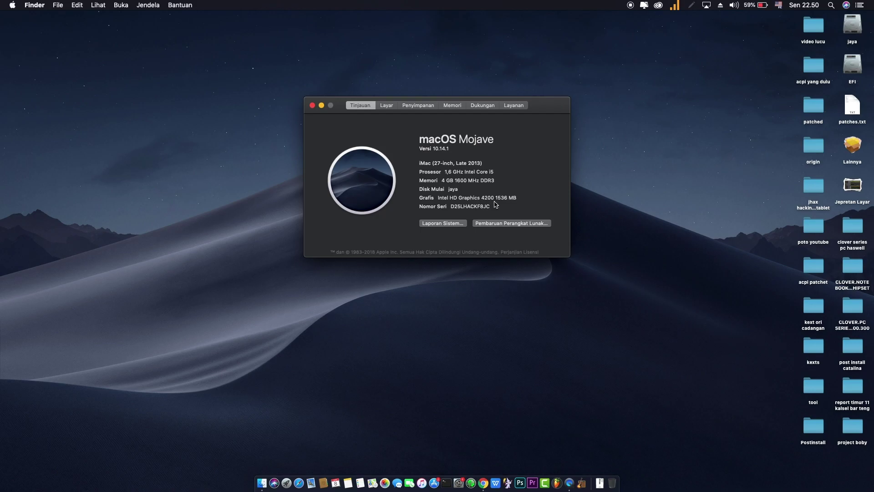
pyautogui.moveTo(482, 198); pyautogui.dragTo(522, 198)
pyautogui.click(499, 198)
pyautogui.click(500, 198)
pyautogui.doubleClick(501, 198)
pyautogui.click(509, 199)
pyautogui.moveTo(495, 199); pyautogui.dragTo(527, 197)
pyautogui.moveTo(481, 201); pyautogui.dragTo(497, 201)
pyautogui.click(515, 198)
pyautogui.moveTo(495, 198); pyautogui.dragTo(521, 200)
pyautogui.click(312, 106)
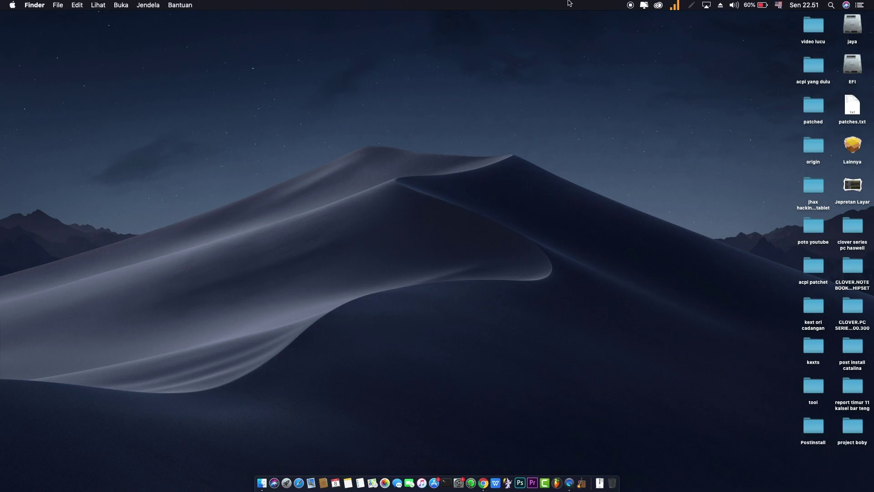
# - Open the tool folder on the desktop and move Kext Utility beside the Mediatek-MT7601 zip file
pyautogui.click(818, 386)
pyautogui.doubleClick(818, 386)
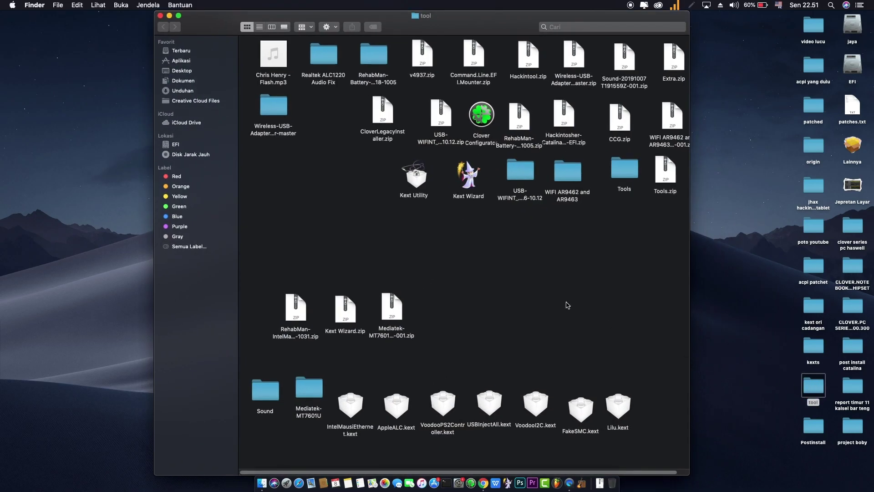
pyautogui.moveTo(415, 179); pyautogui.dragTo(426, 179)
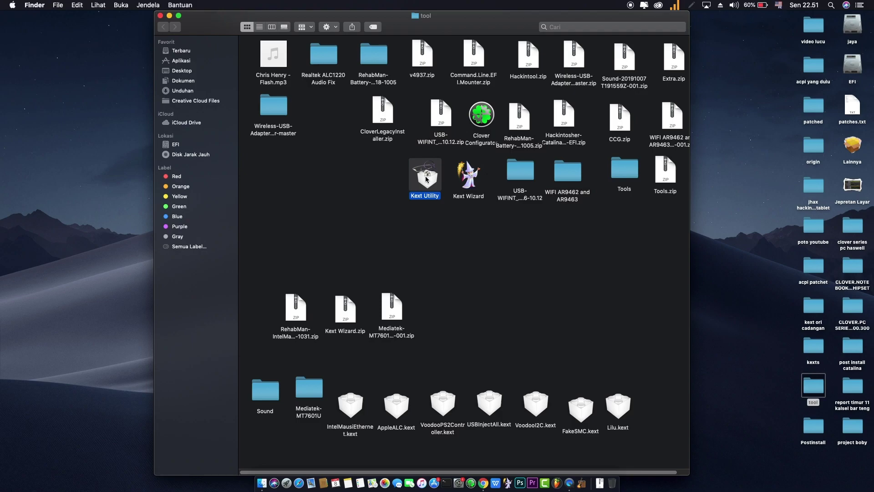
pyautogui.moveTo(427, 179); pyautogui.dragTo(444, 308)
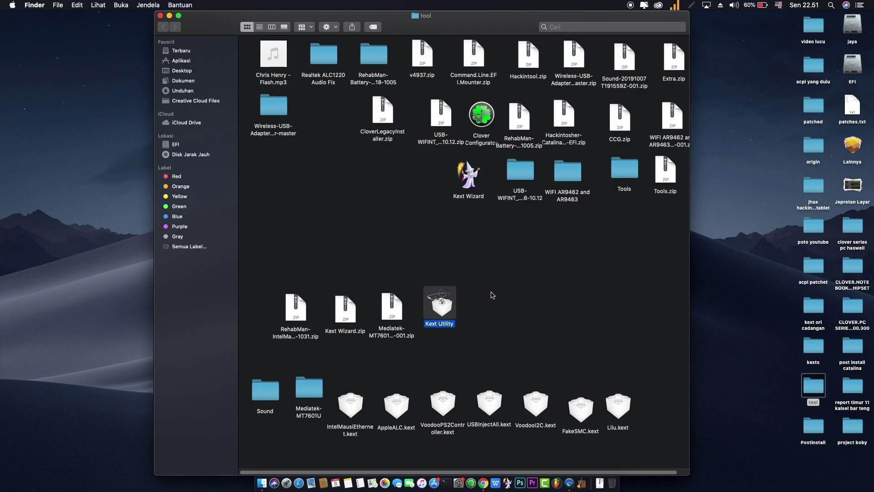
pyautogui.moveTo(445, 310); pyautogui.dragTo(446, 308)
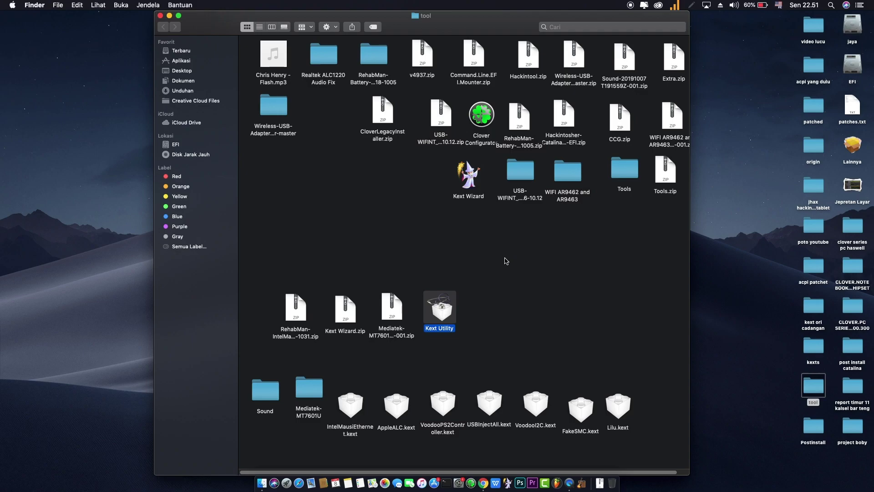
# - Launch Kext Wizard in its Installation section and arrange its window beside the tool folder window
pyautogui.doubleClick(472, 179)
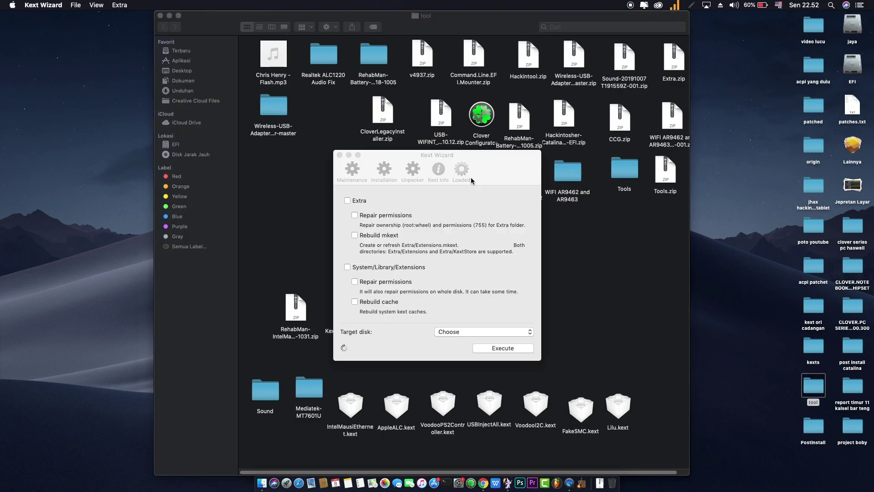
pyautogui.click(384, 172)
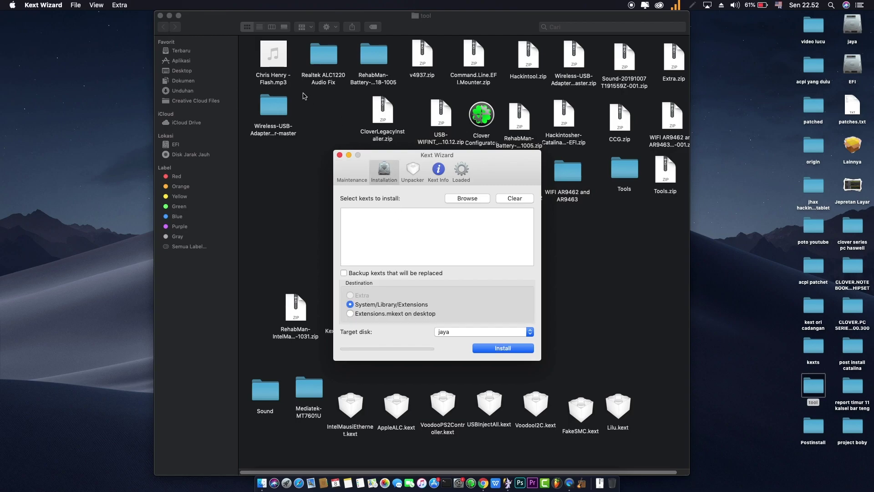
pyautogui.moveTo(479, 19); pyautogui.dragTo(300, 35)
pyautogui.moveTo(529, 160); pyautogui.dragTo(713, 153)
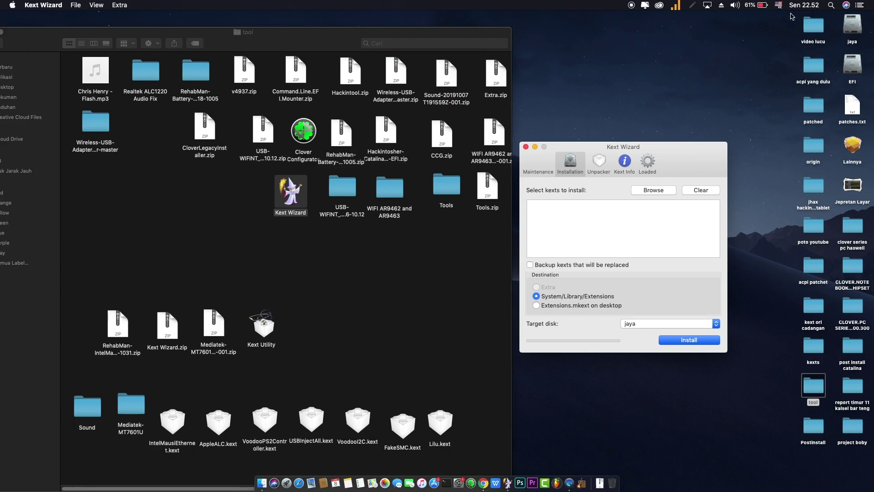
# - Check the available audio output devices and open the Sound folder inside the tool folder
pyautogui.click(735, 5)
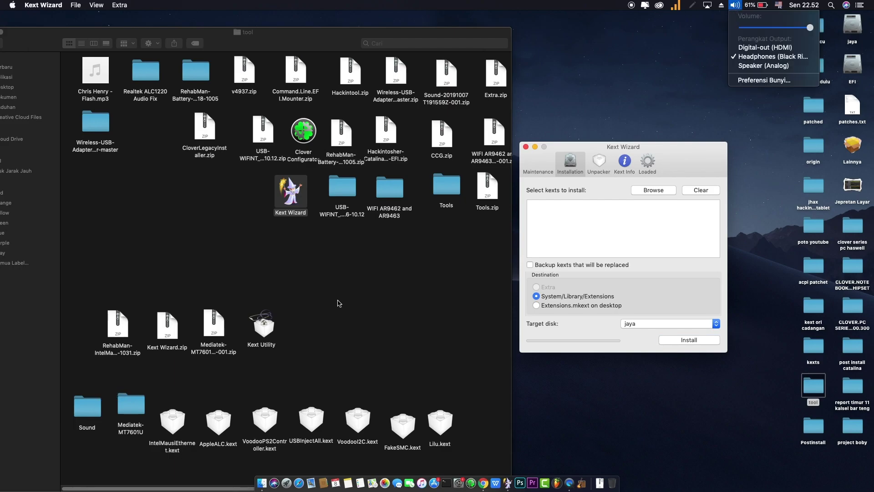
pyautogui.click(249, 395)
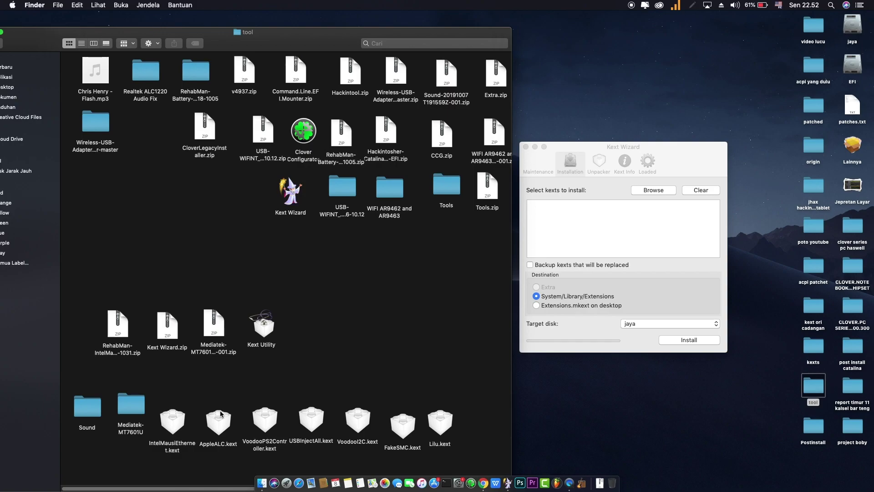
pyautogui.doubleClick(90, 412)
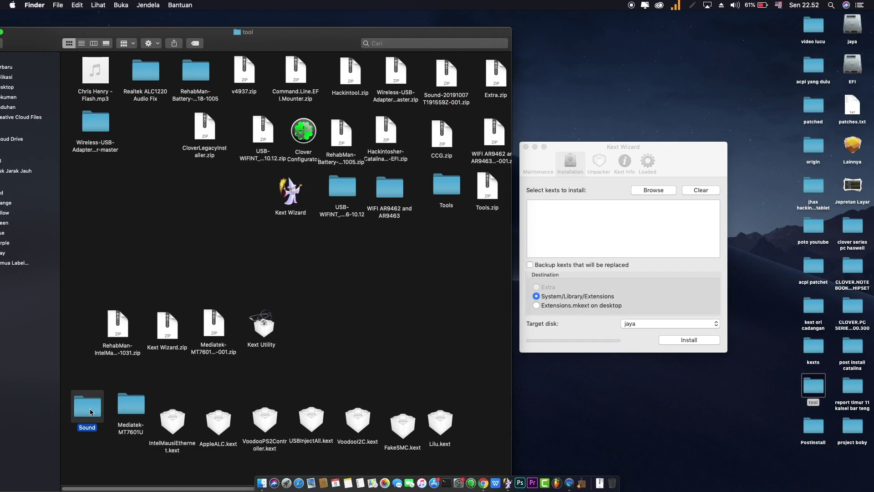
# - Move VoodooHDA.kext and AppleHDADisabler.kext side by side, apart from the other files in the Sound folder
pyautogui.moveTo(257, 38); pyautogui.dragTo(287, 40)
pyautogui.moveTo(217, 67); pyautogui.dragTo(411, 175)
pyautogui.moveTo(118, 77); pyautogui.dragTo(351, 182)
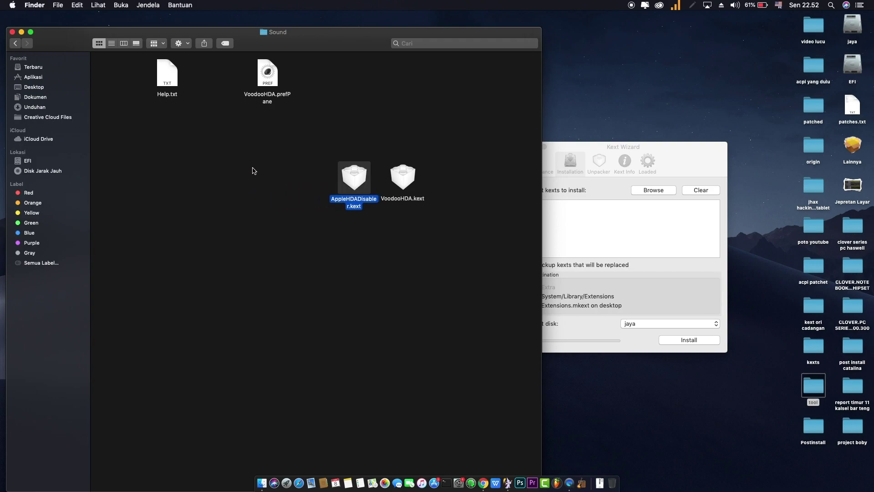
# - Add AppleHDADisabler.kext and VoodooHDA.kext together to Kext Wizard's install list and reposition its window beside the folder
pyautogui.moveTo(273, 142); pyautogui.dragTo(444, 204)
pyautogui.moveTo(611, 145); pyautogui.dragTo(634, 139)
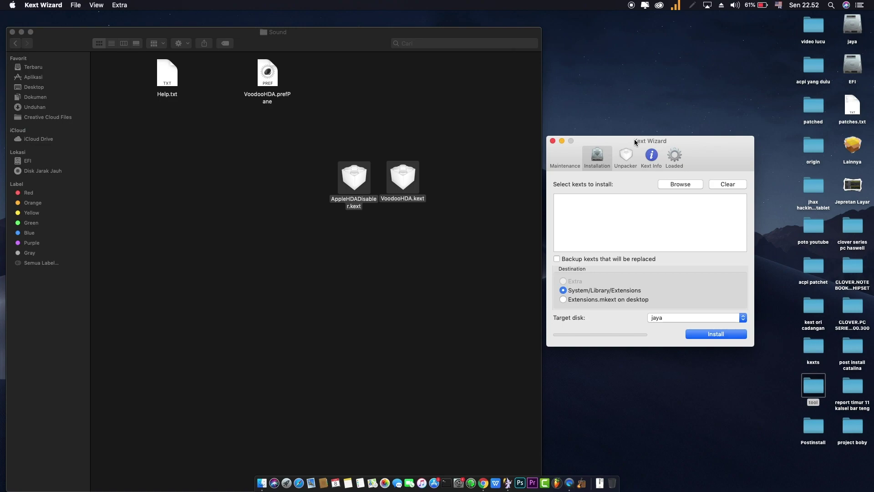
pyautogui.moveTo(404, 174); pyautogui.dragTo(687, 203)
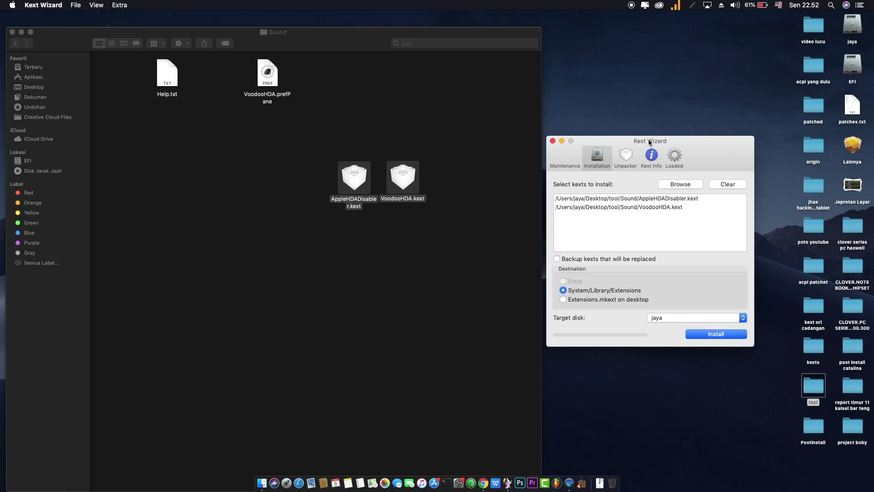
pyautogui.moveTo(651, 143); pyautogui.dragTo(647, 129)
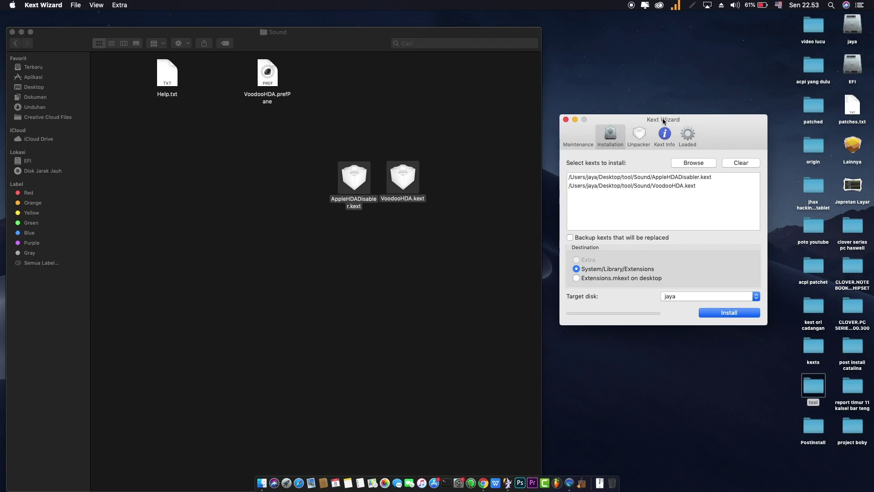
pyautogui.moveTo(663, 120); pyautogui.dragTo(653, 123)
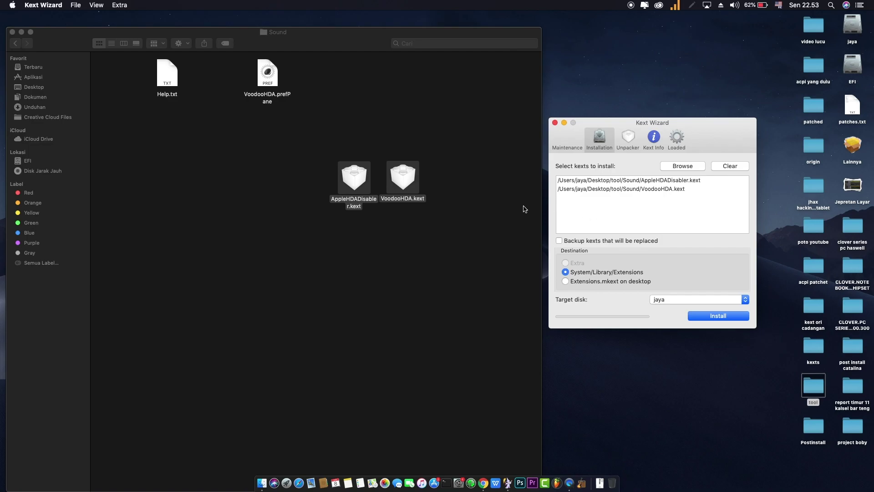
# - Examine the target disk choices for the kext installation, leaving the selection and the System/Library/Extensions destination as they are
pyautogui.click(659, 300)
pyautogui.click(662, 301)
pyautogui.click(657, 302)
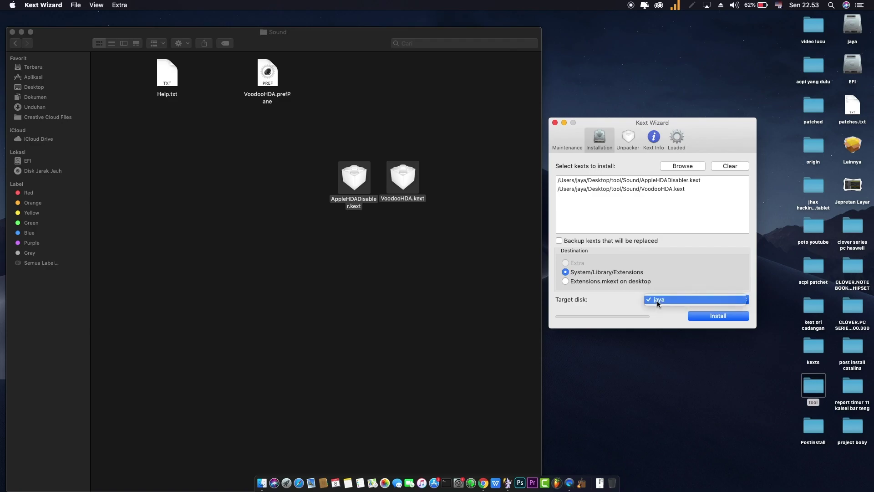
pyautogui.click(656, 300)
pyautogui.click(668, 299)
pyautogui.click(666, 299)
pyautogui.click(664, 299)
pyautogui.click(665, 298)
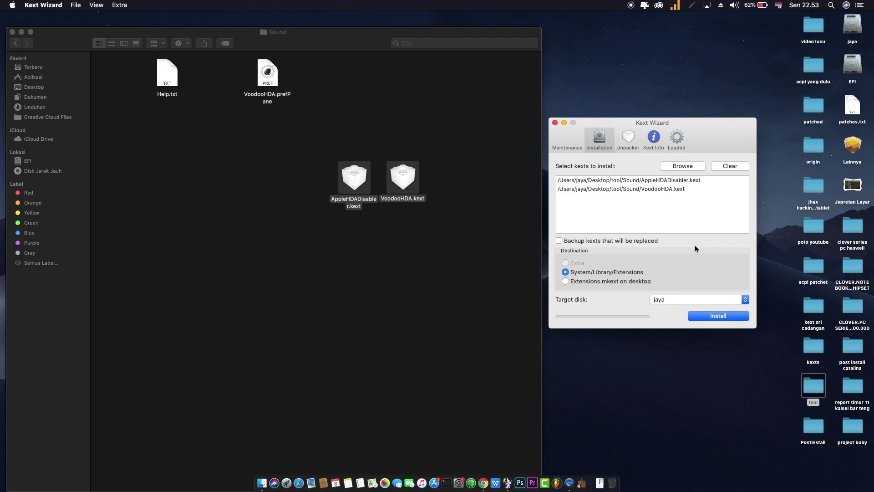
pyautogui.click(664, 300)
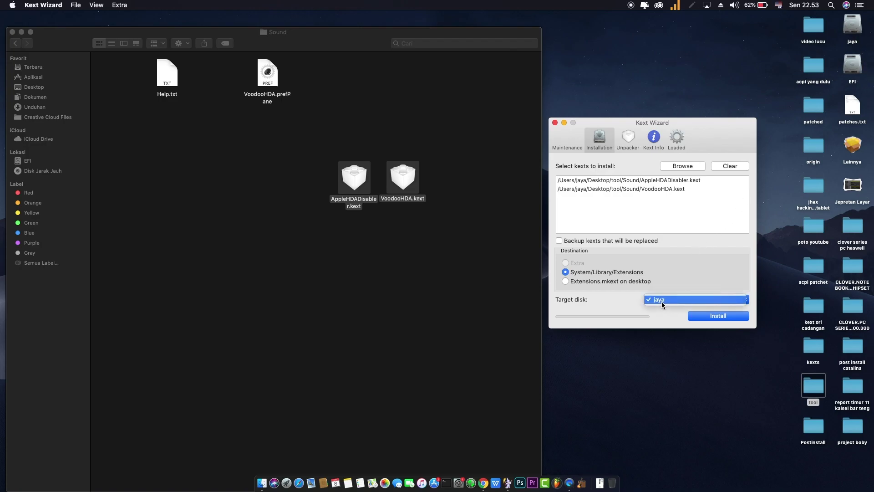
pyautogui.click(616, 299)
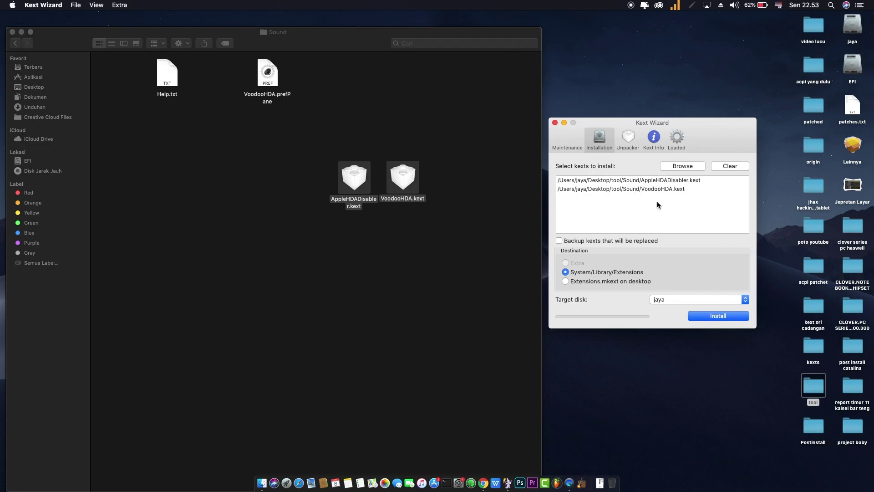
# - Clear the two sound kexts from the install list and close both Kext Wizard and the Sound folder
pyautogui.click(730, 166)
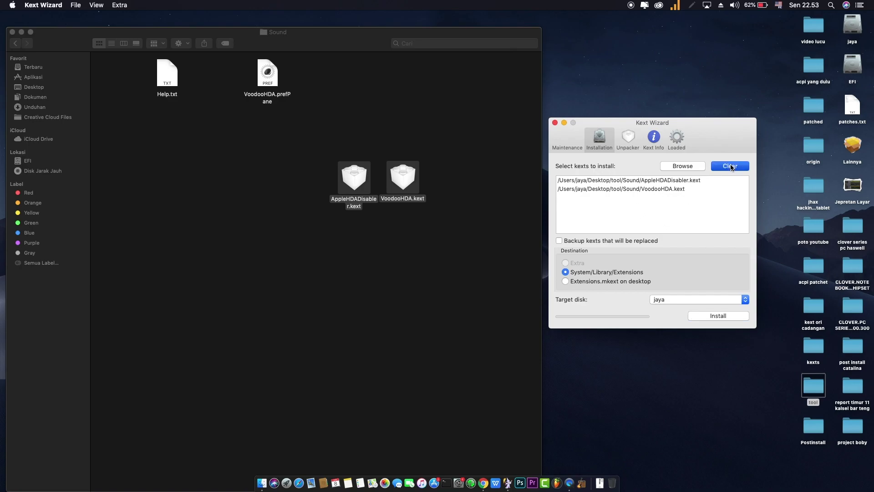
pyautogui.click(555, 123)
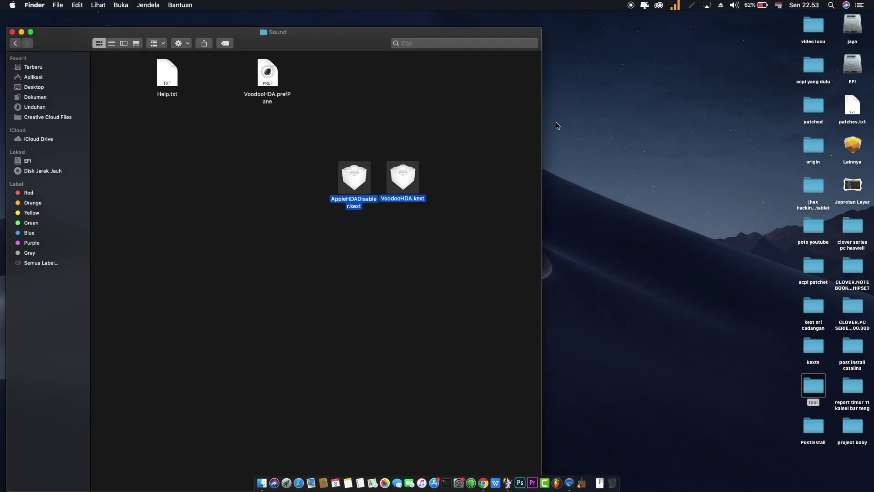
pyautogui.click(14, 32)
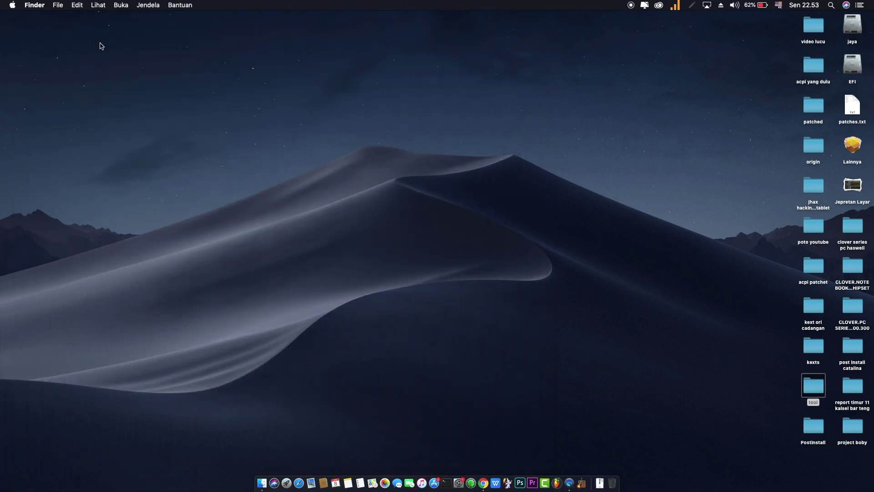
# - Point out the system's restart option (Mulai Ulang) and dismiss it without restarting
pyautogui.click(12, 5)
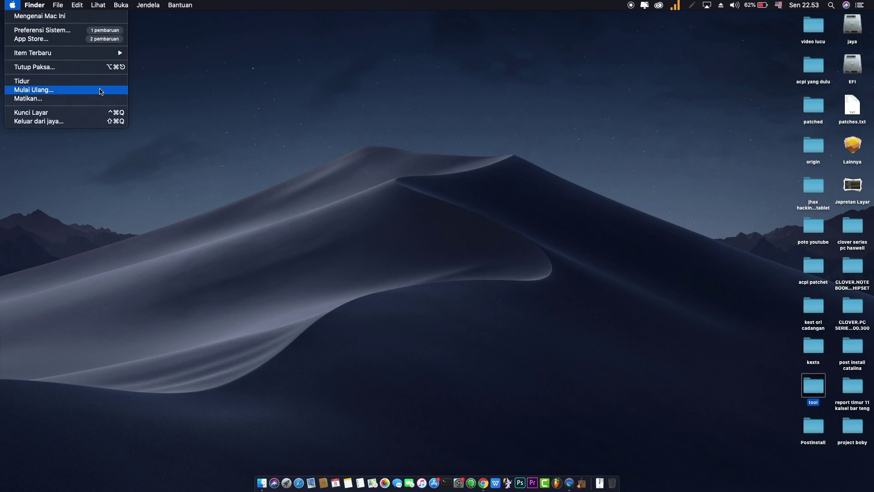
pyautogui.click(328, 131)
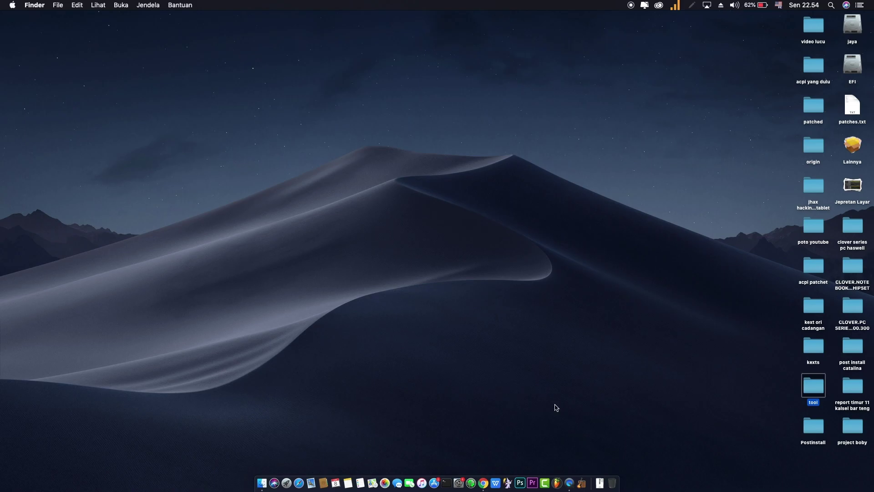
# - Open System Preferences and view the output devices in the Sound (Bunyi) settings
pyautogui.click(462, 476)
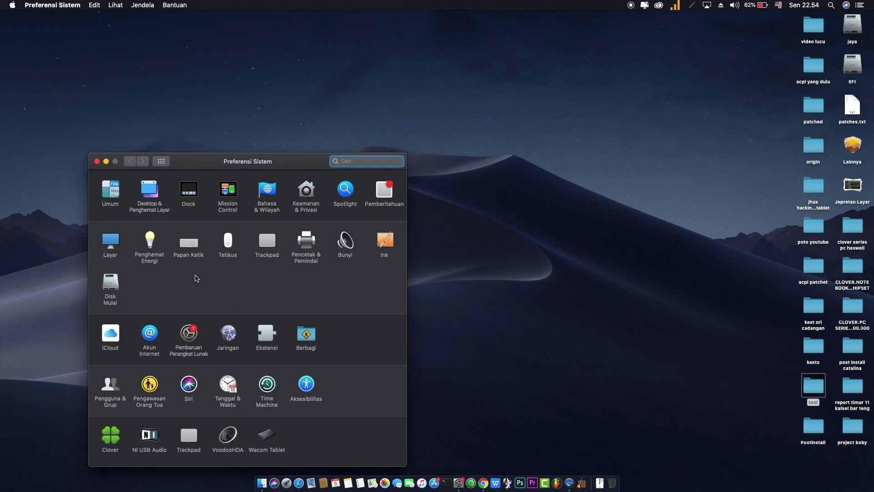
pyautogui.click(344, 248)
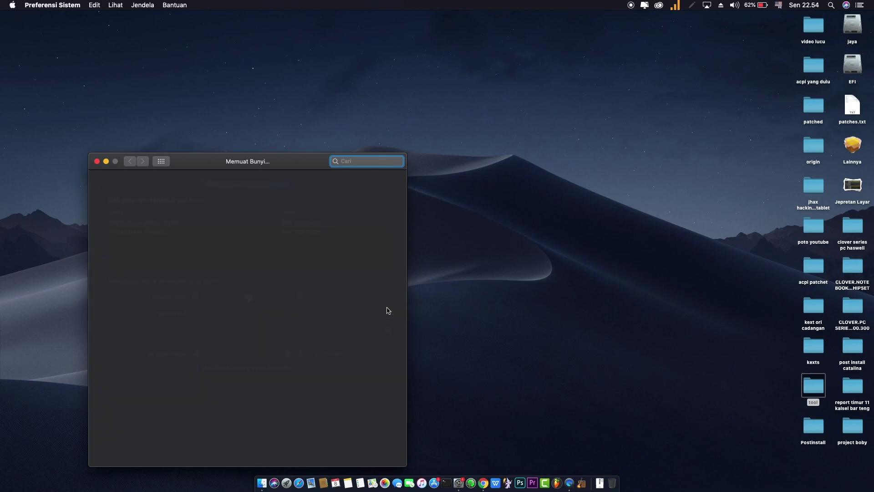
pyautogui.click(255, 184)
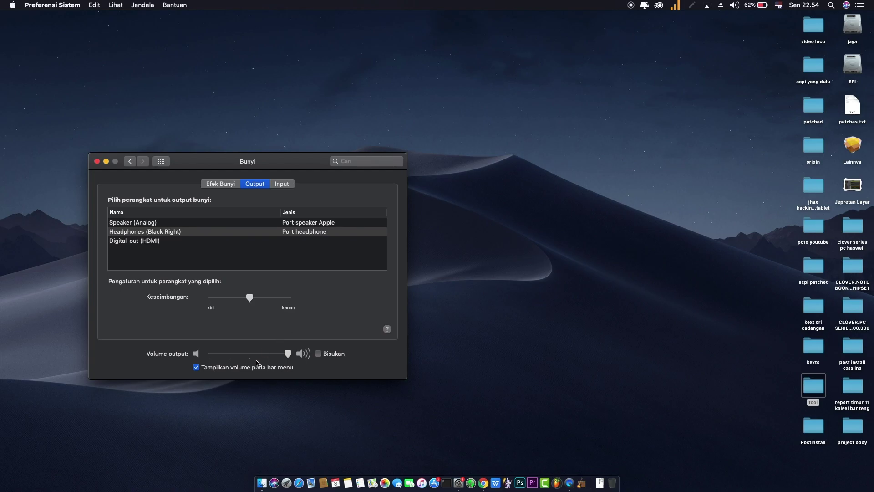
# - Turn the menu bar volume display off and back on, and quit System Preferences
pyautogui.click(197, 368)
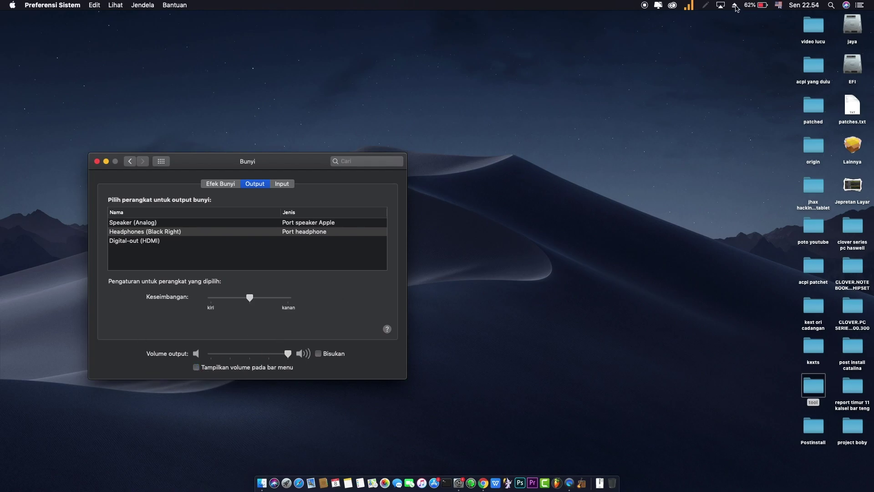
pyautogui.click(197, 370)
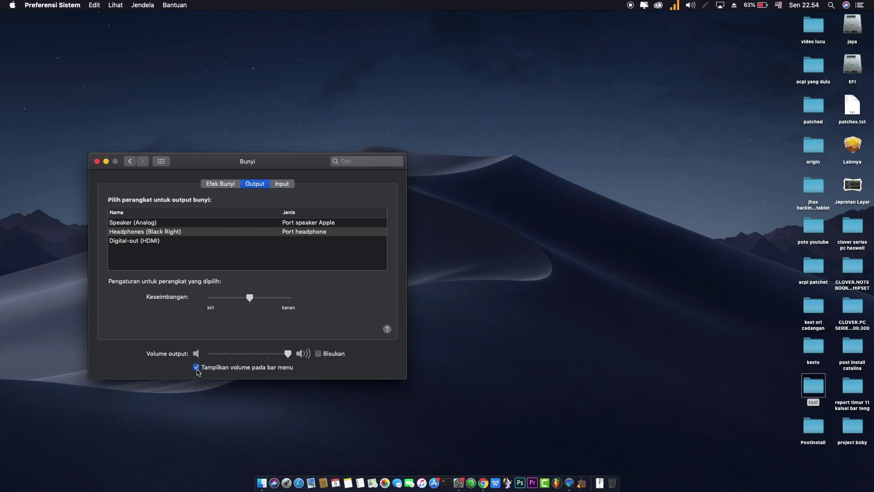
pyautogui.moveTo(288, 357)
pyautogui.mouseDown()
pyautogui.moveTo(243, 359)
pyautogui.moveTo(289, 360)
pyautogui.mouseUp()
pyautogui.press('super+q')
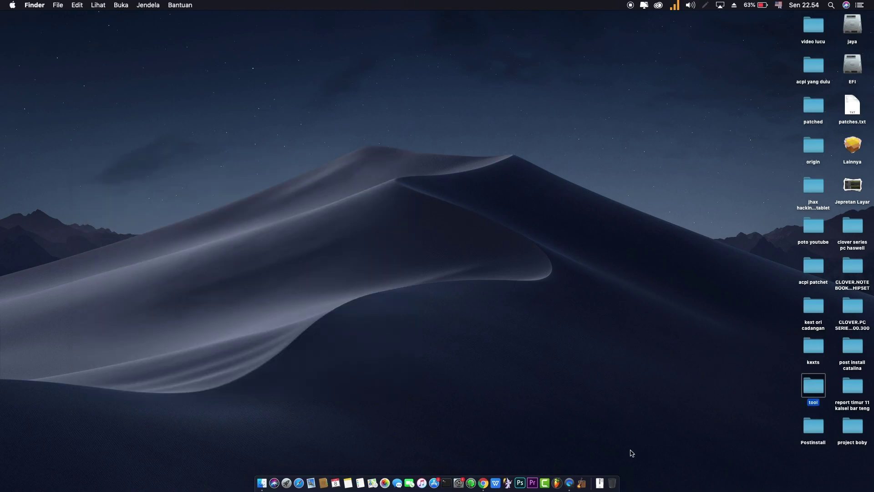
# - Open the tool folder on the desktop and move FakeSMC.kext and Lilu.kext together above the row of other kexts
pyautogui.doubleClick(813, 388)
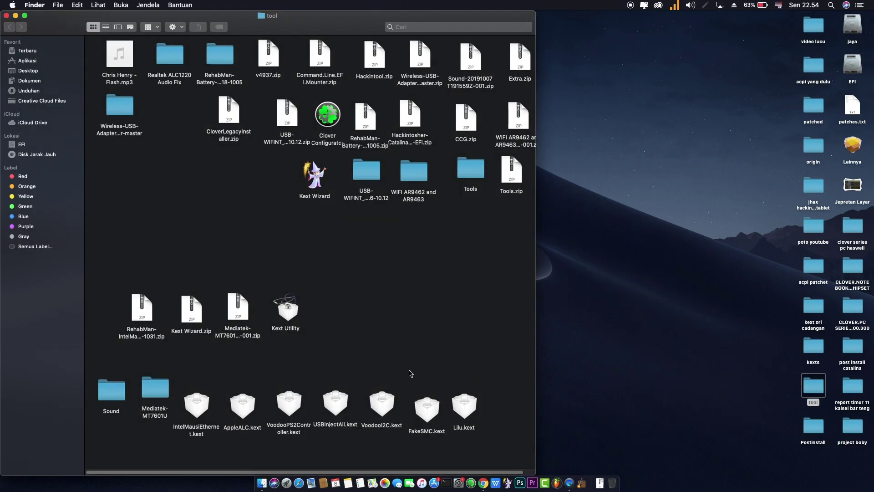
pyautogui.moveTo(433, 405); pyautogui.dragTo(461, 396)
pyautogui.click(461, 404)
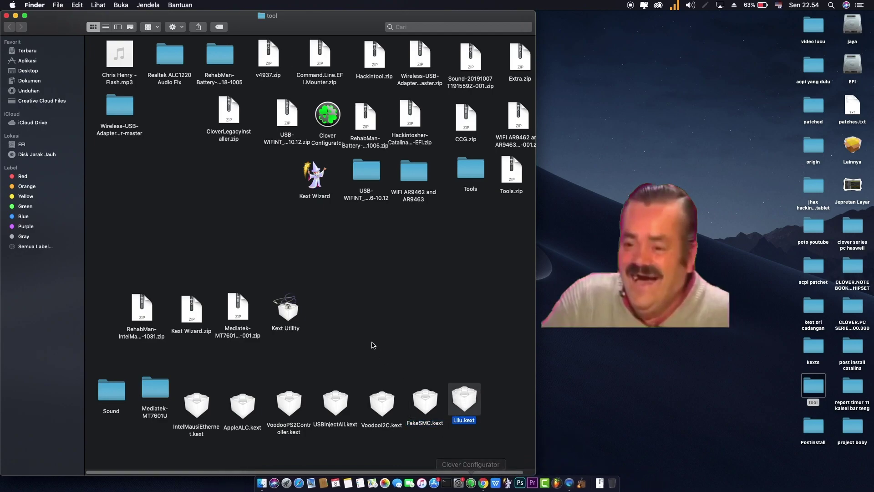
pyautogui.moveTo(434, 422); pyautogui.dragTo(464, 358)
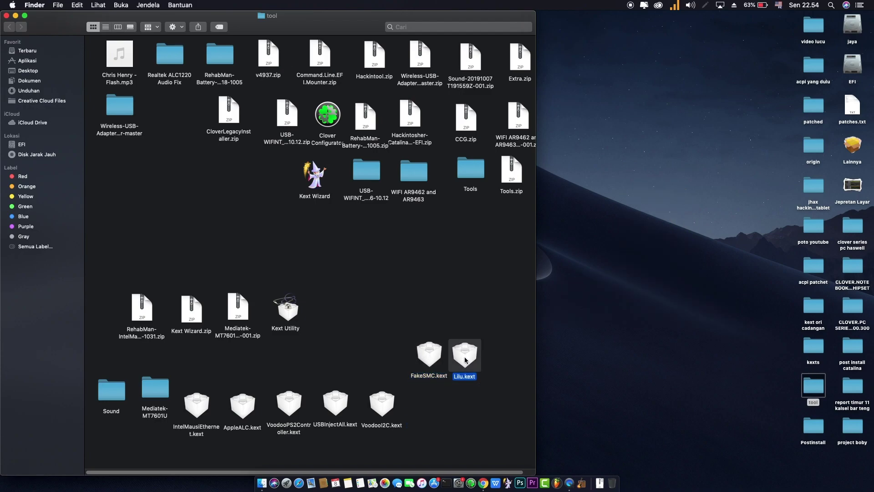
pyautogui.click(502, 364)
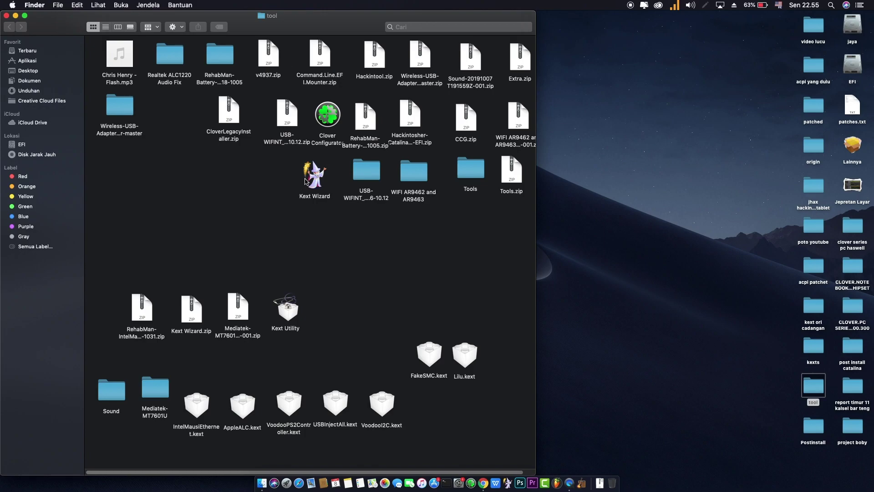
# - Launch Kext Wizard in its Installation section and place its window beside the tool folder
pyautogui.click(494, 464)
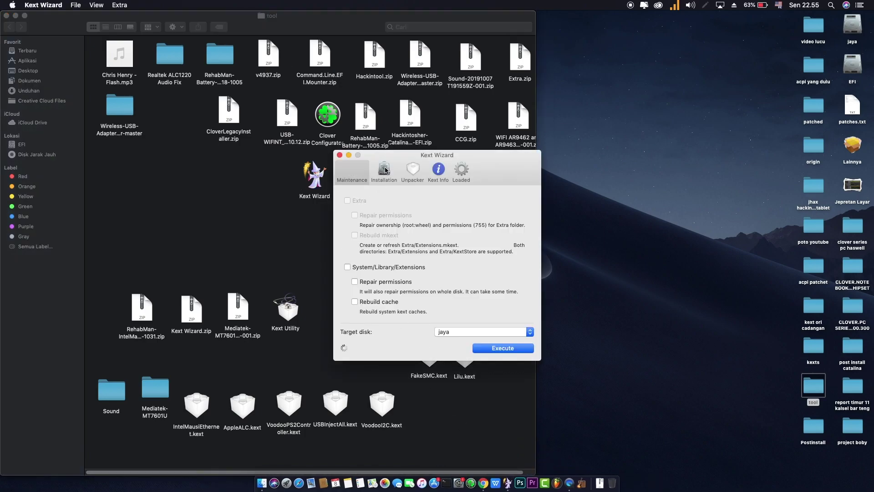
pyautogui.click(385, 170)
pyautogui.moveTo(451, 157); pyautogui.dragTo(668, 147)
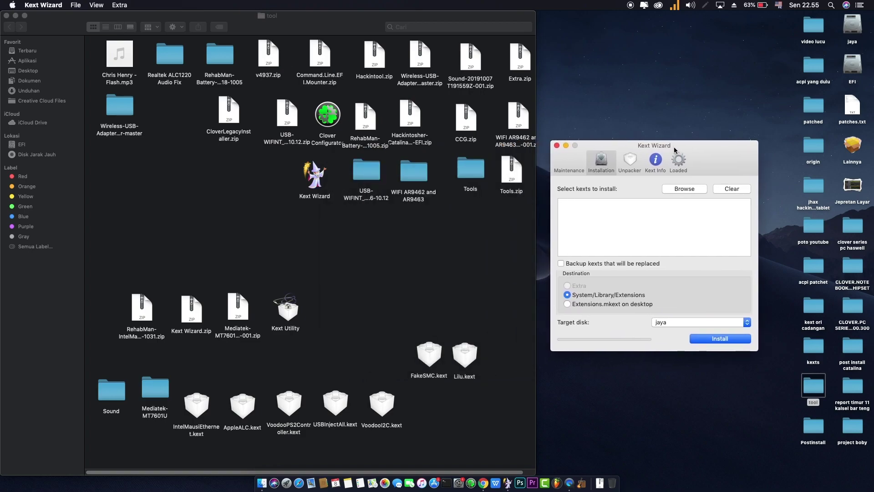
# - Add FakeSMC.kext and Lilu.kext to Kext Wizard's install list and highlight the FakeSMC.kext entry
pyautogui.moveTo(374, 343); pyautogui.dragTo(711, 228)
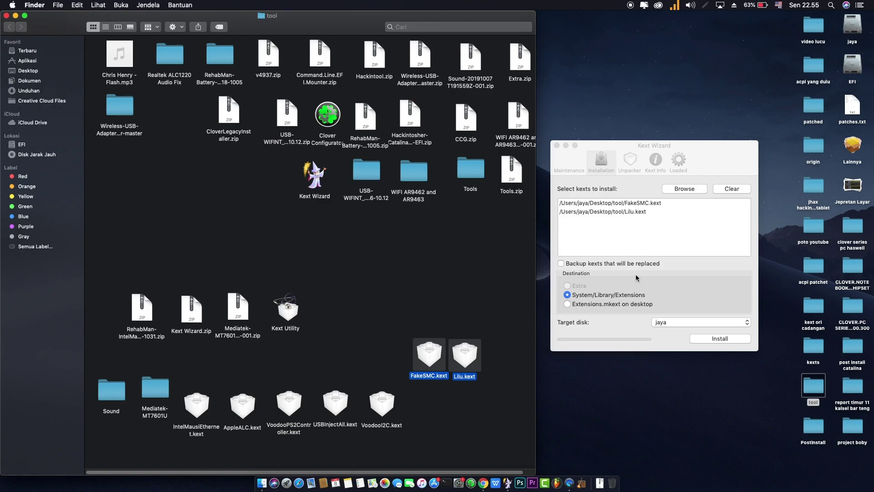
pyautogui.click(647, 206)
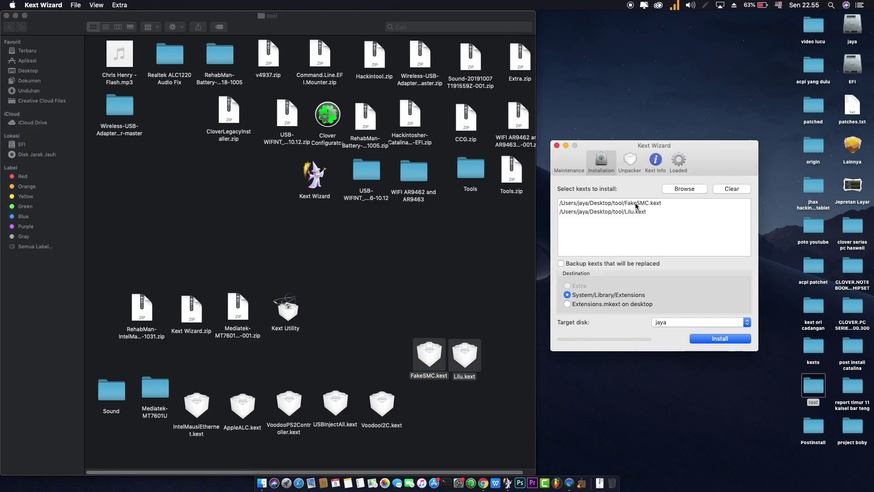
pyautogui.click(636, 205)
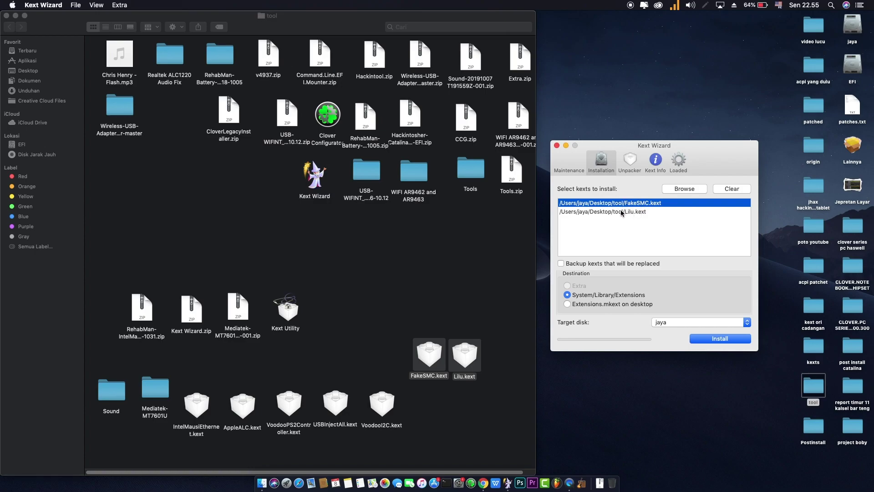
# - Highlight the Lilu.kext and FakeSMC.kext entries alternately and clear both from the install list
pyautogui.click(622, 212)
pyautogui.click(626, 205)
pyautogui.click(626, 213)
pyautogui.click(626, 205)
pyautogui.click(623, 212)
pyautogui.click(622, 204)
pyautogui.click(728, 191)
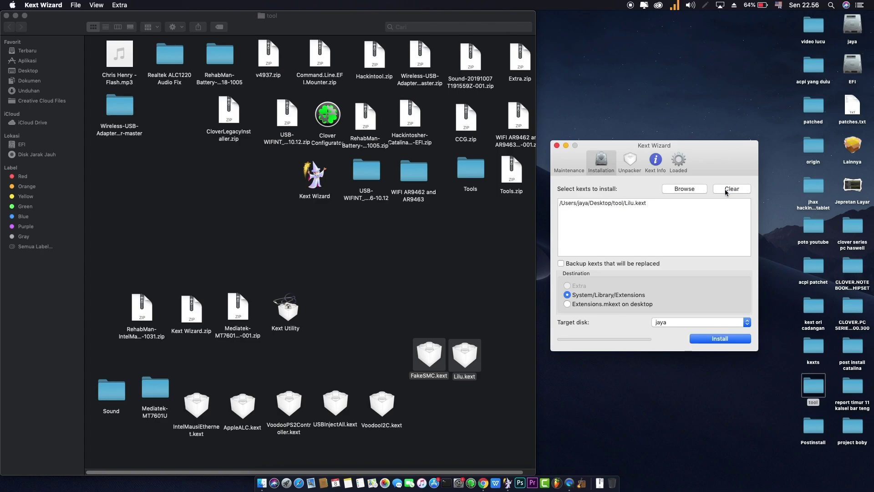
pyautogui.click(727, 191)
# - Move VoodooI2C.kext out of the kext row to the empty space above FakeSMC.kext in the tool folder
pyautogui.click(412, 426)
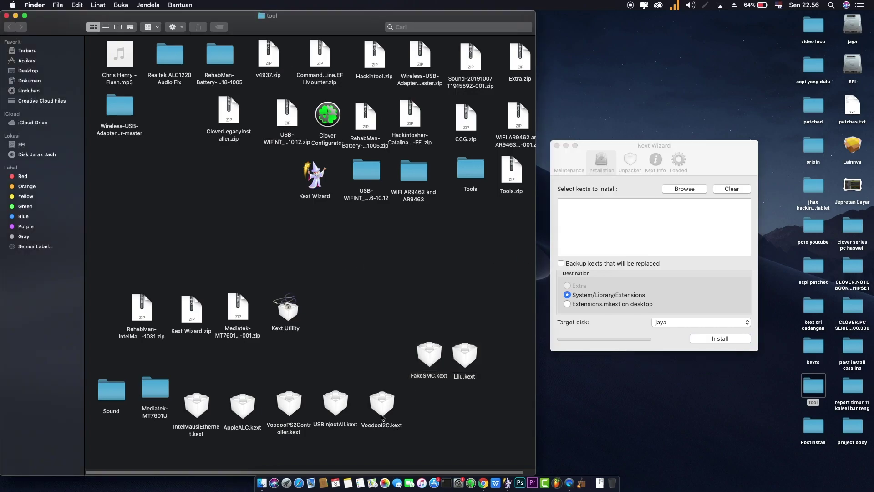
pyautogui.moveTo(379, 414); pyautogui.dragTo(385, 316)
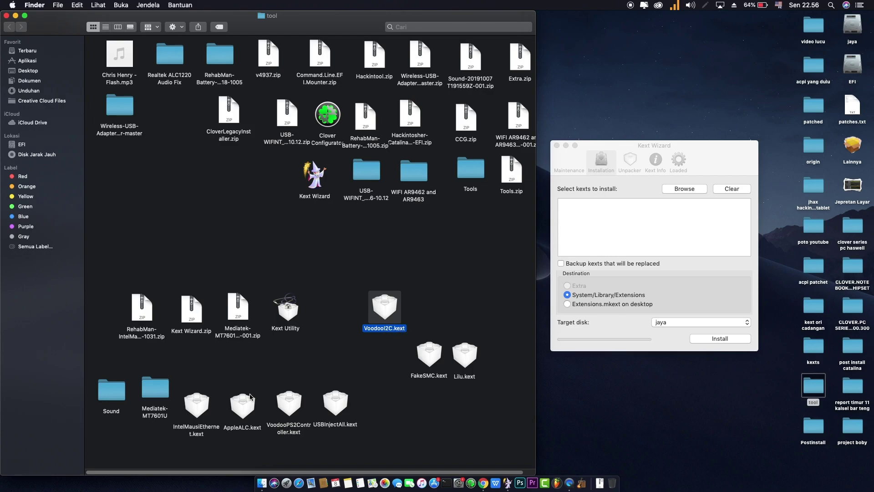
# - Move VoodooPS2Controller.kext and VoodooI2C.kext side by side into the empty space above FakeSMC.kext in the tool folder
pyautogui.moveTo(293, 407); pyautogui.dragTo(341, 312)
pyautogui.click(382, 364)
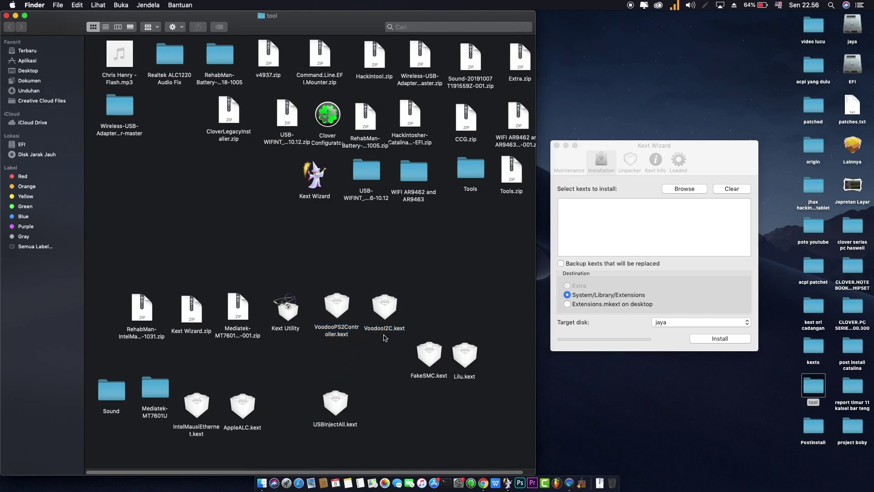
pyautogui.moveTo(390, 313); pyautogui.dragTo(419, 286)
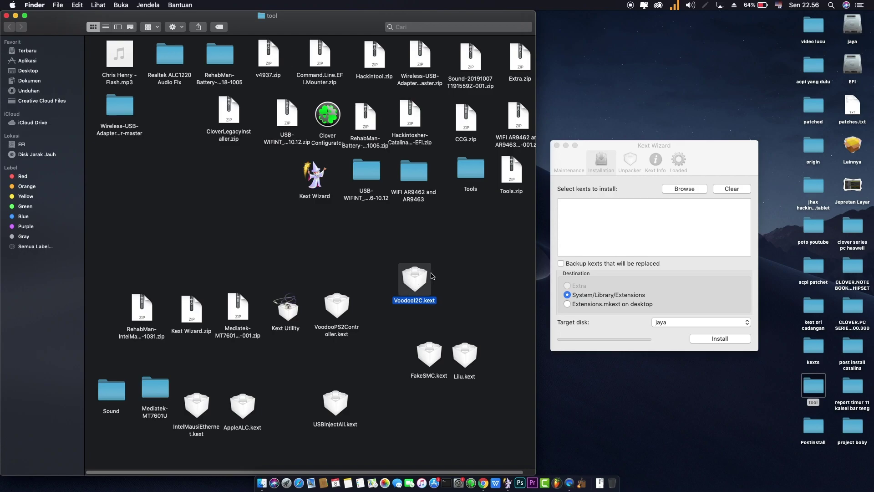
pyautogui.moveTo(419, 280); pyautogui.dragTo(453, 272)
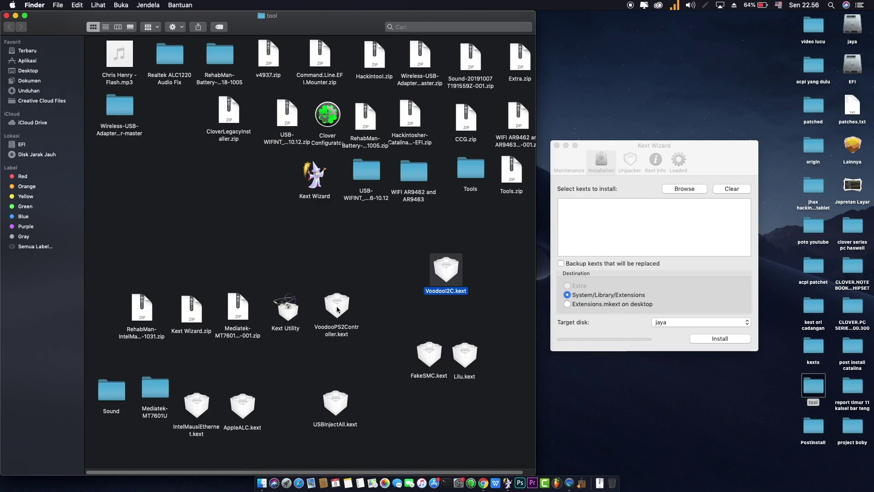
pyautogui.moveTo(336, 310); pyautogui.dragTo(400, 270)
pyautogui.click(423, 314)
pyautogui.click(420, 321)
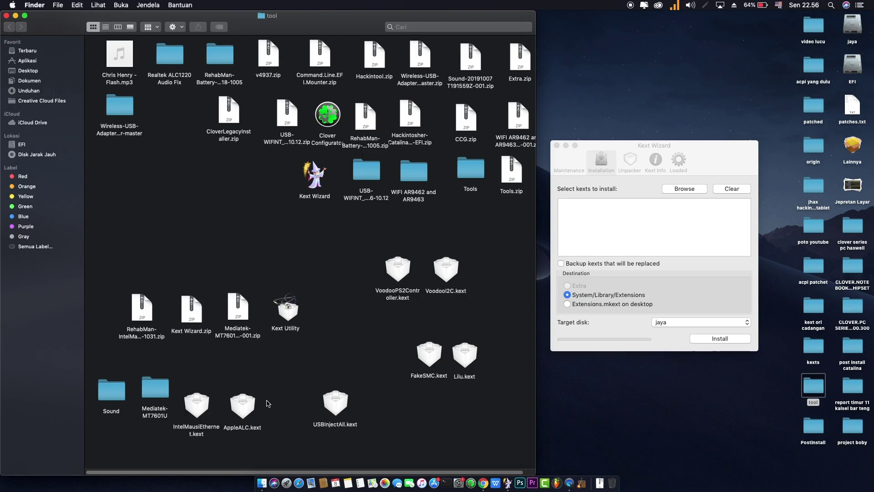
# - Place USBInjectAll.kext beside VoodooPS2Controller.kext, and shift AppleALC.kext and IntelMausiEthernet.kext along the lower kext row
pyautogui.moveTo(334, 410); pyautogui.dragTo(350, 273)
pyautogui.click(370, 332)
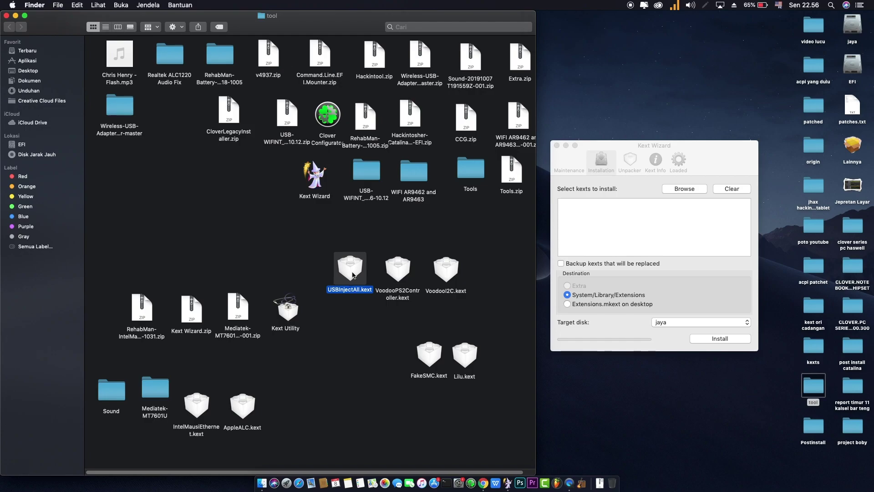
pyautogui.click(364, 319)
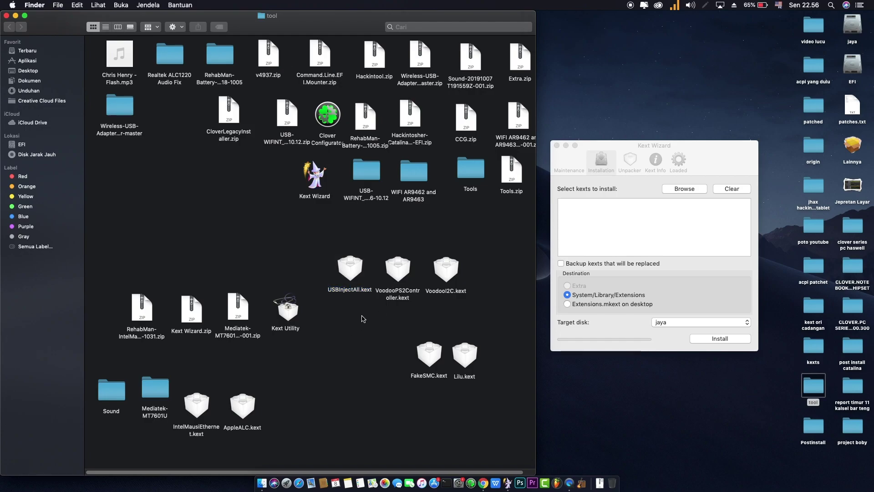
pyautogui.click(351, 273)
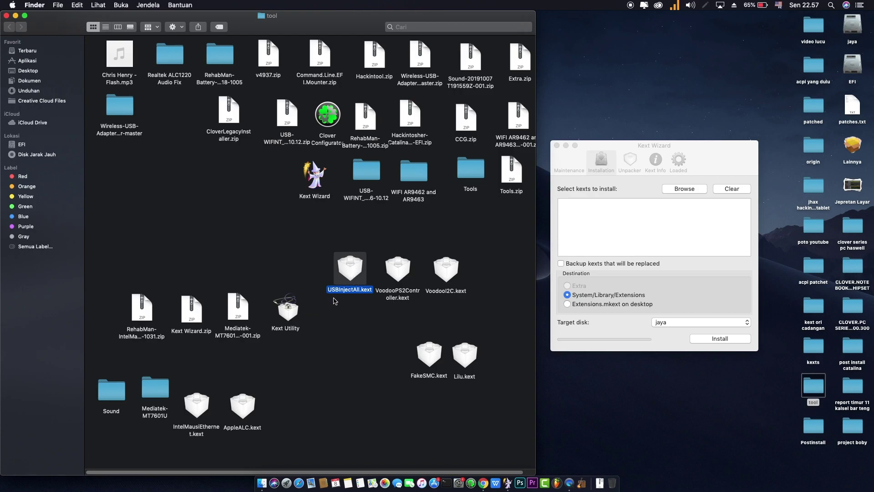
pyautogui.moveTo(251, 412); pyautogui.dragTo(342, 409)
pyautogui.moveTo(208, 411); pyautogui.dragTo(297, 412)
# - Add USBInjectAll.kext, VoodooI2C.kext and VoodooPS2Controller.kext to Kext Wizard's install list and clear the list
pyautogui.moveTo(314, 261); pyautogui.dragTo(665, 219)
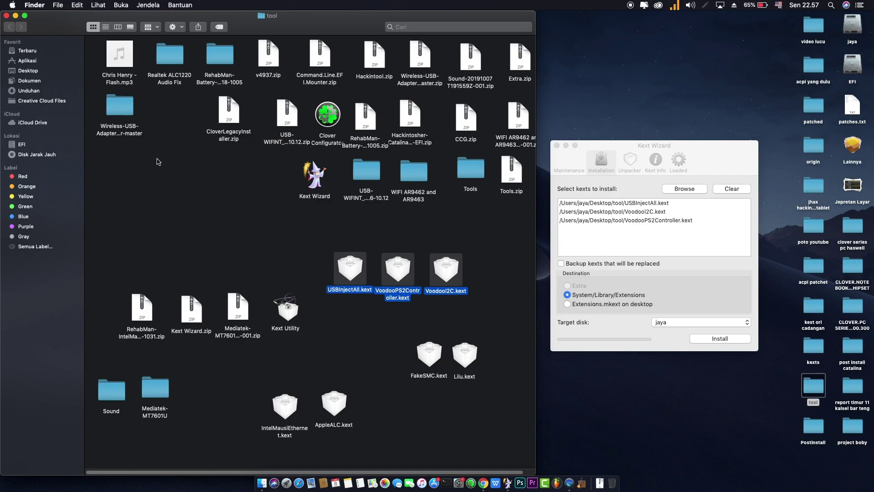
pyautogui.click(727, 191)
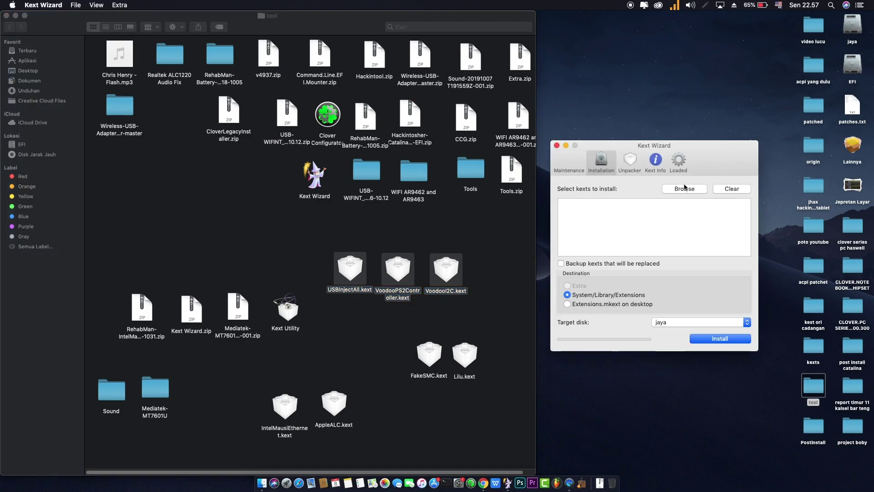
# - Move USBInjectAll.kext, VoodooPS2Controller.kext and VoodooI2C.kext together into the row beside FakeSMC.kext and deselect them
pyautogui.moveTo(445, 271); pyautogui.dragTo(384, 356)
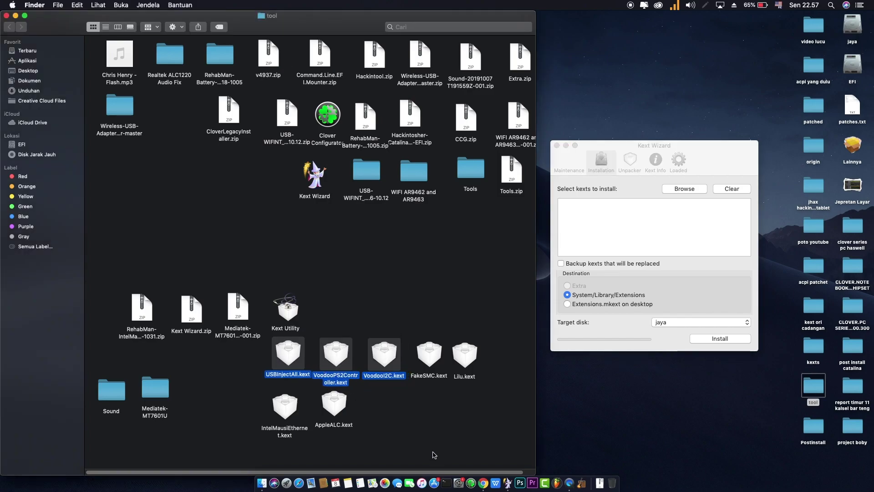
pyautogui.click(427, 436)
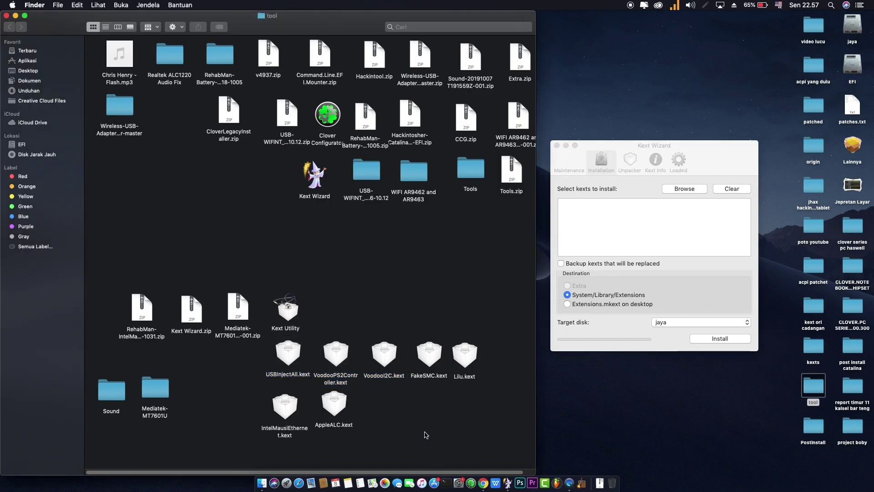
# - Switch to System Preferences, examine the Trackpad point-and-click settings, and close the preferences window
pyautogui.click(459, 489)
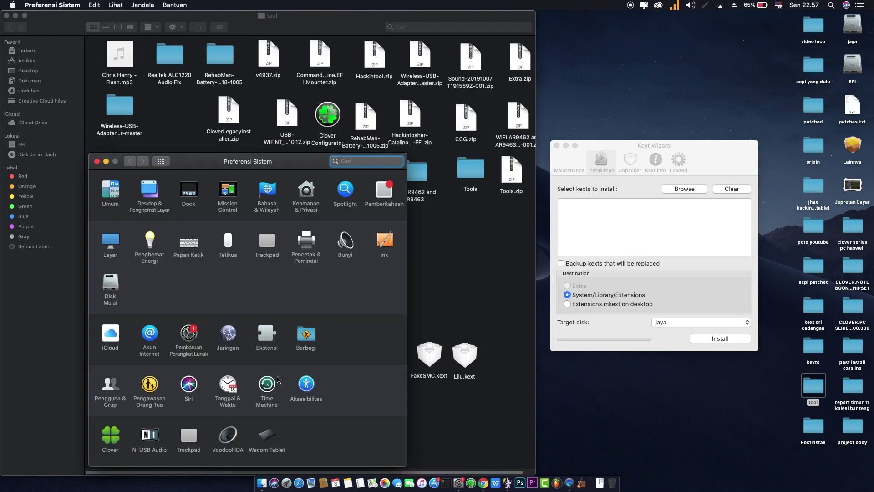
pyautogui.click(269, 242)
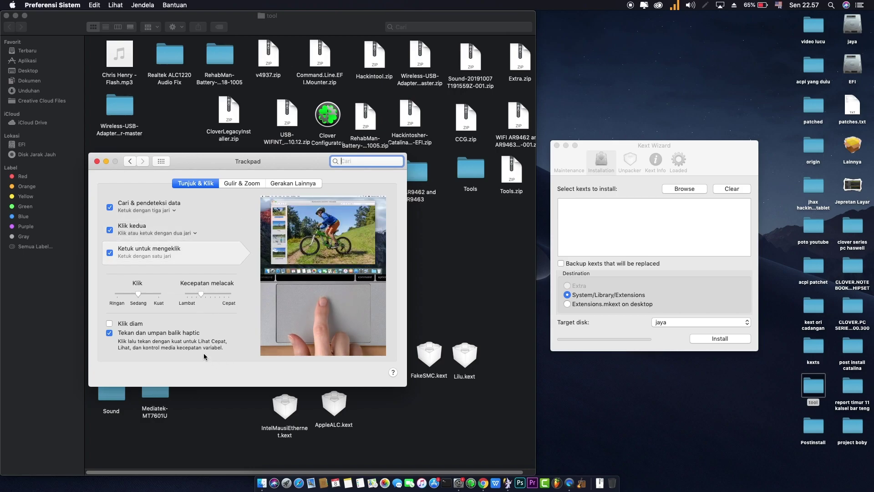
pyautogui.click(130, 161)
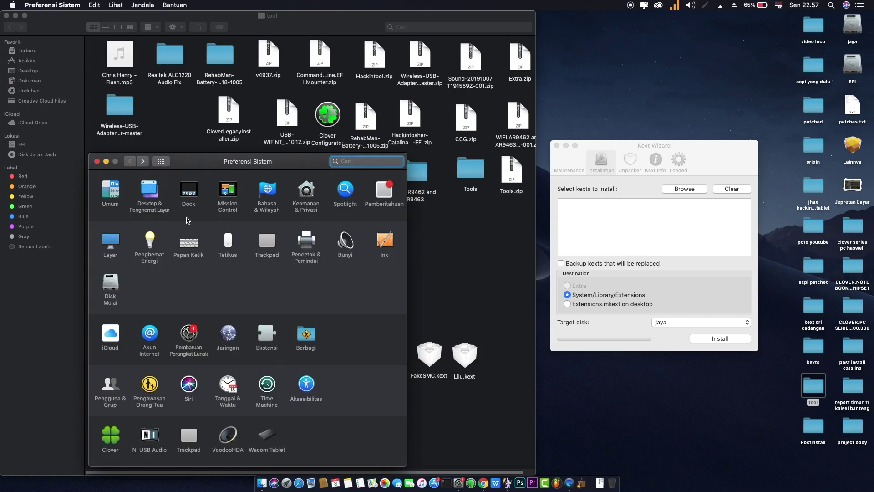
pyautogui.moveTo(287, 160); pyautogui.dragTo(327, 149)
pyautogui.click(306, 231)
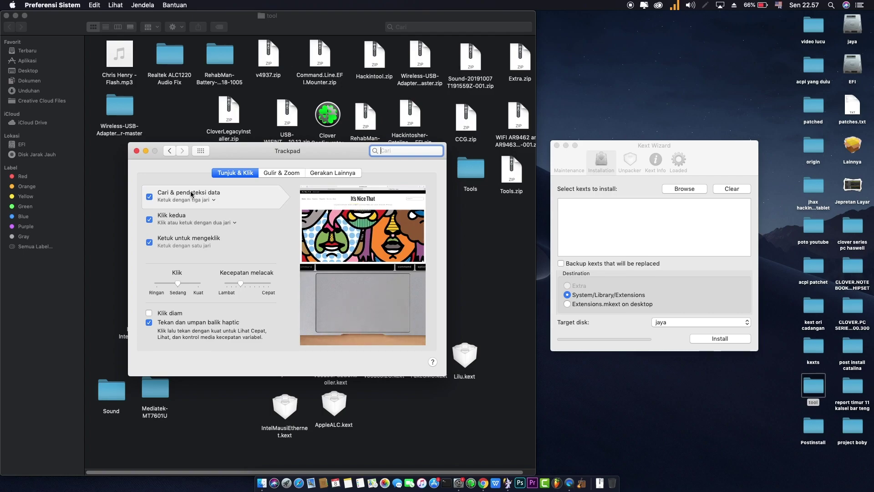
pyautogui.click(170, 153)
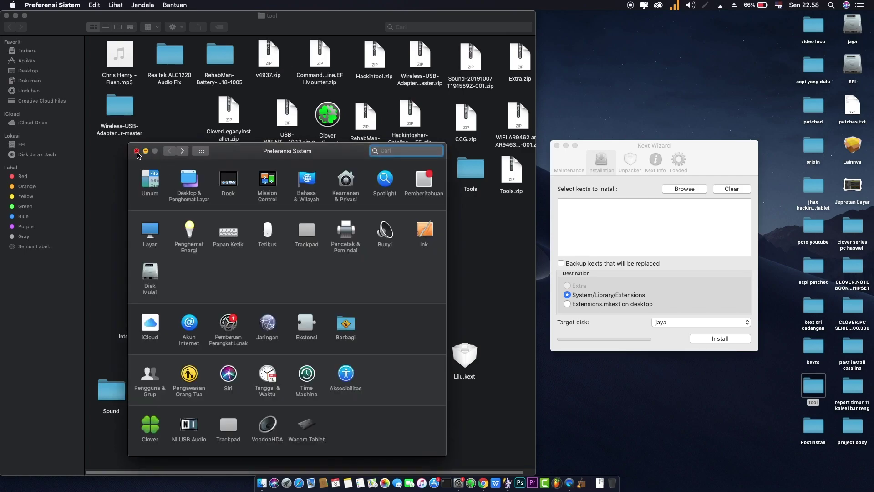
pyautogui.click(136, 151)
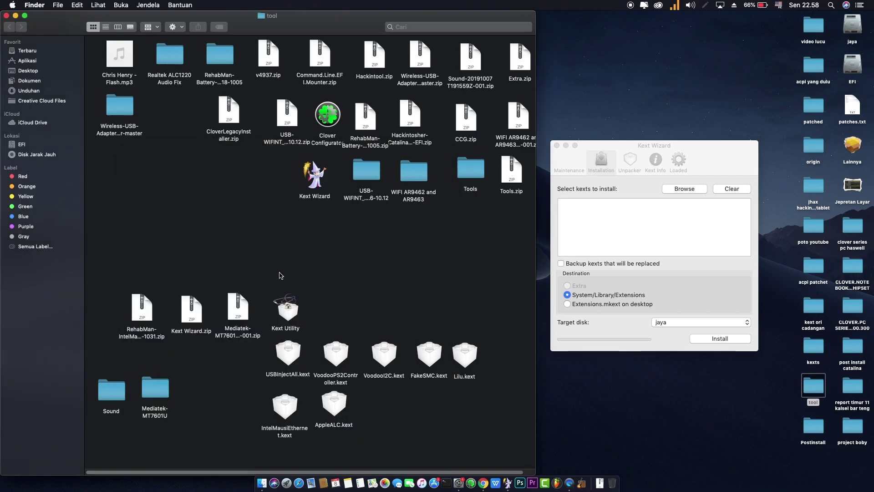
# - Adjust the positions of USBInjectAll.kext and AppleALC.kext slightly within the kext rows
pyautogui.click(291, 364)
pyautogui.moveTo(284, 367); pyautogui.dragTo(287, 365)
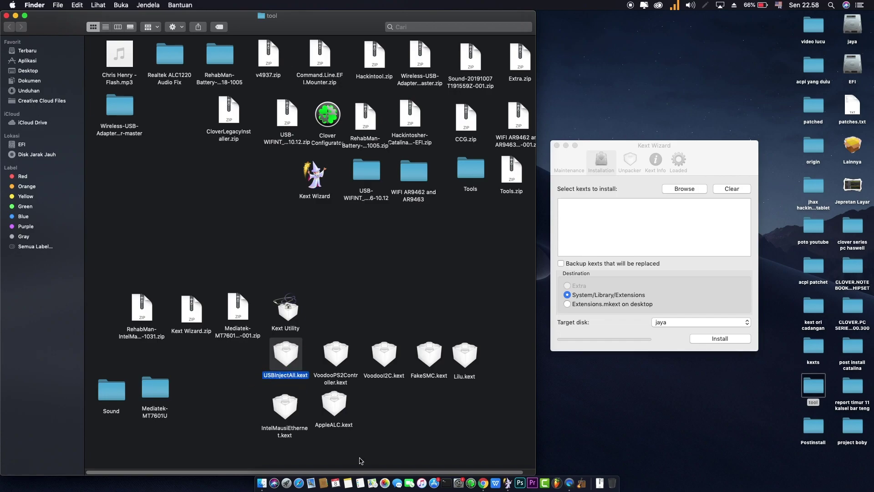
pyautogui.moveTo(336, 415); pyautogui.dragTo(343, 421)
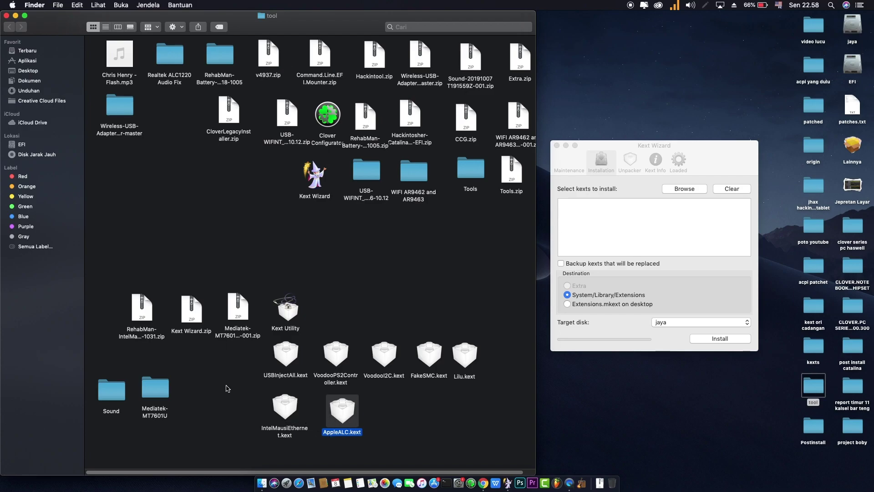
# - Open the Sound folder, examine AppleHDADisabler.kext and VoodooHDA.kext, and return to the tool folder
pyautogui.doubleClick(120, 394)
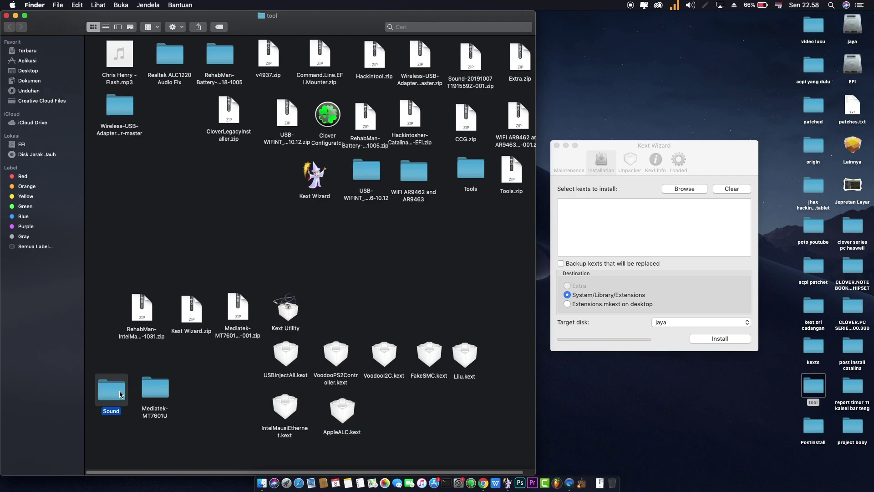
pyautogui.moveTo(308, 168); pyautogui.dragTo(419, 182)
pyautogui.click(290, 171)
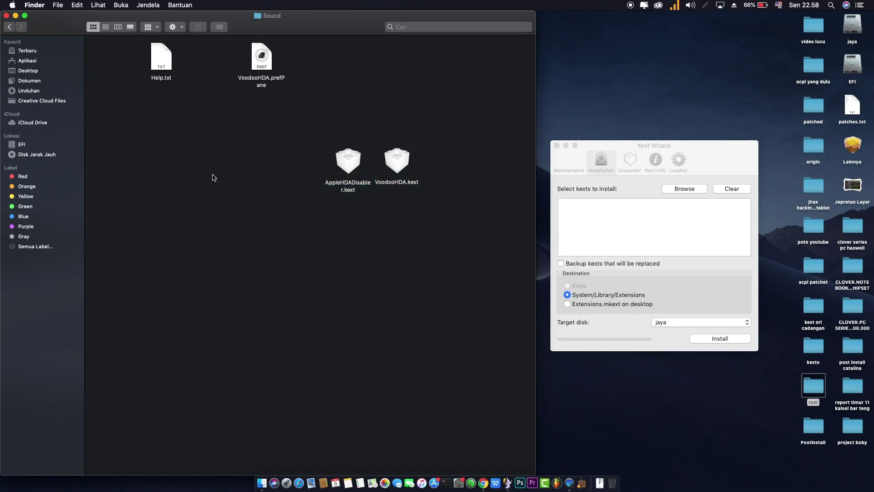
pyautogui.click(10, 27)
# - Add AppleALC.kext to Kext Wizard's install list, clear the list, and put the kext back beside IntelMausiEthernet.kext
pyautogui.moveTo(348, 415); pyautogui.dragTo(608, 214)
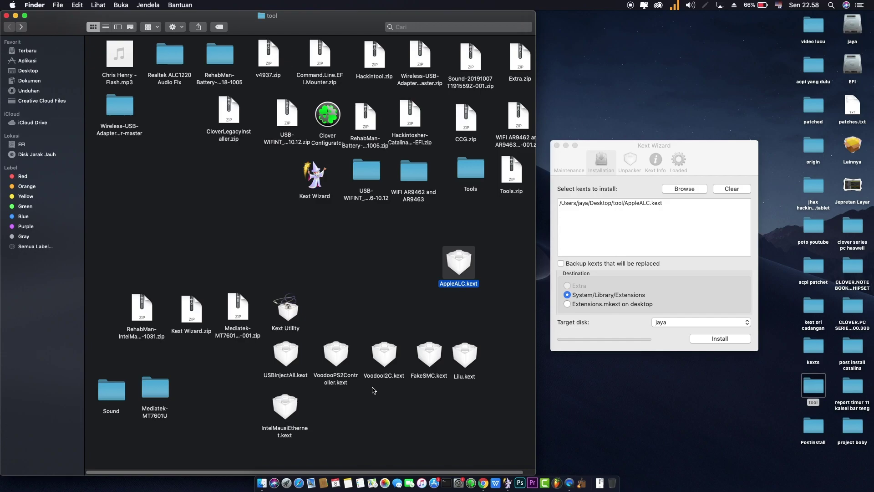
pyautogui.click(709, 152)
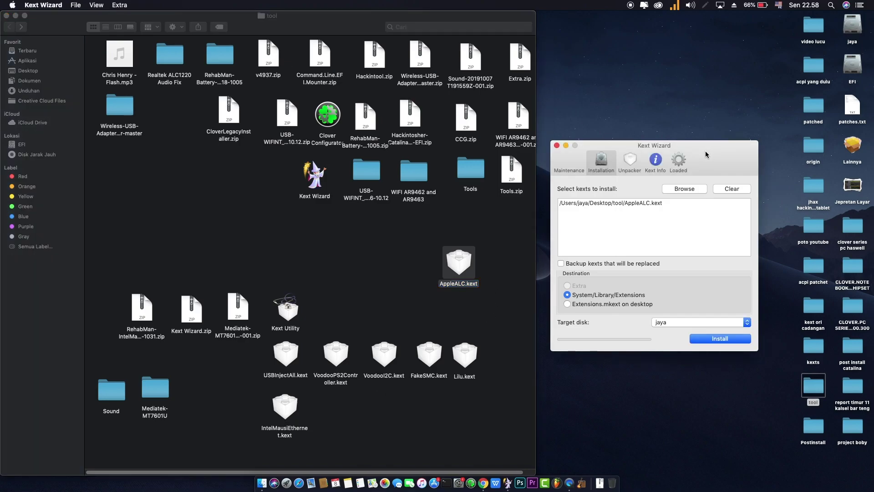
pyautogui.click(646, 204)
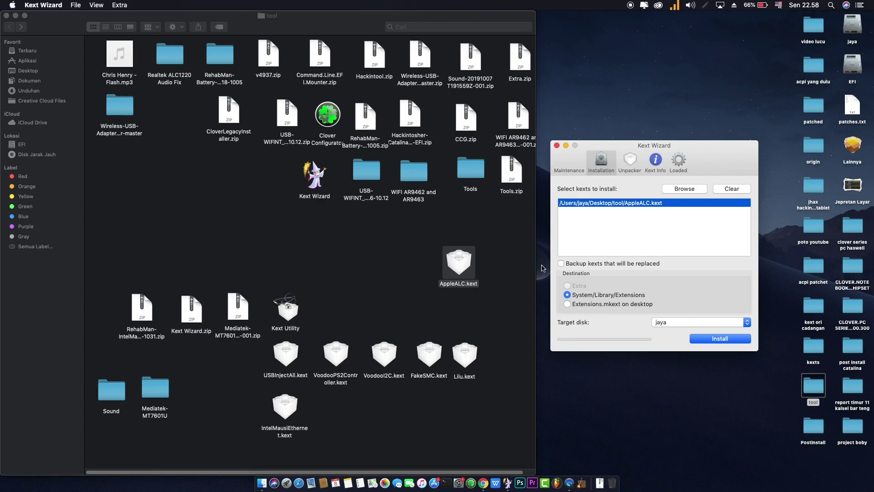
pyautogui.click(738, 192)
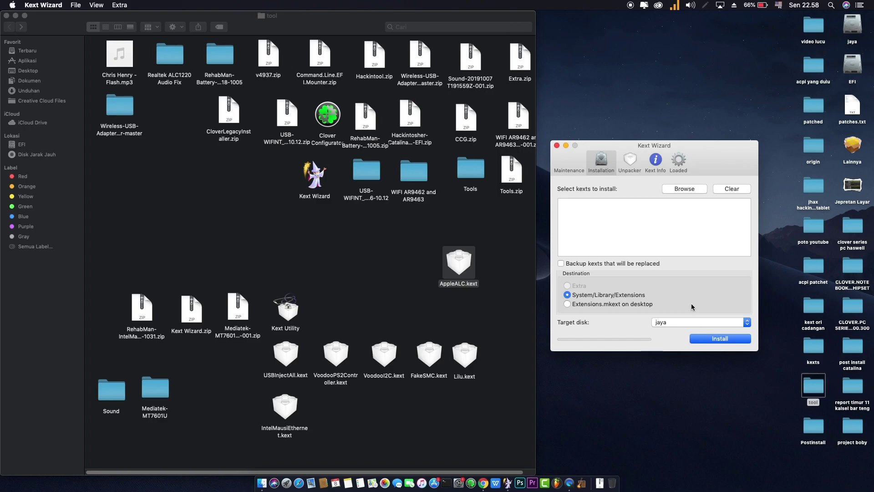
pyautogui.moveTo(436, 278); pyautogui.dragTo(339, 412)
# - Add IntelMausiEthernet.kext to Kext Wizard's install list, clear the list, and put the kext back beside AppleALC.kext
pyautogui.moveTo(287, 415); pyautogui.dragTo(467, 254)
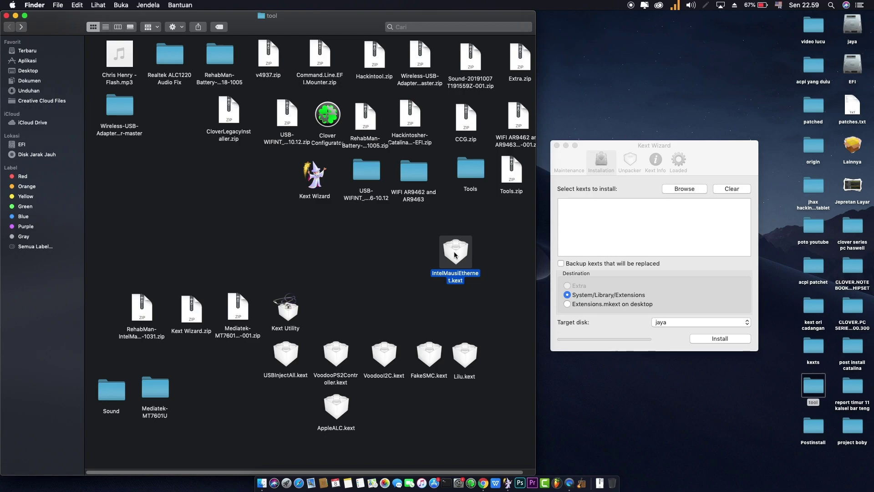
pyautogui.moveTo(468, 254); pyautogui.dragTo(626, 234)
pyautogui.click(637, 202)
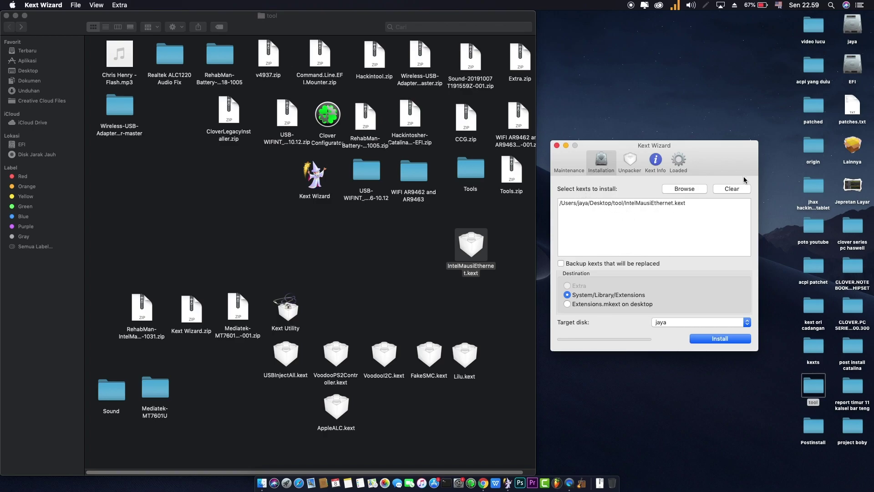
pyautogui.click(735, 188)
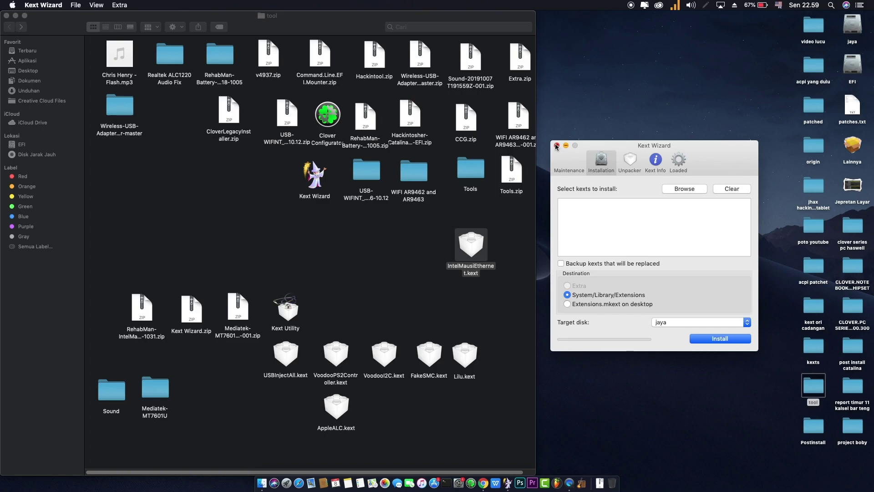
pyautogui.moveTo(482, 244); pyautogui.dragTo(302, 399)
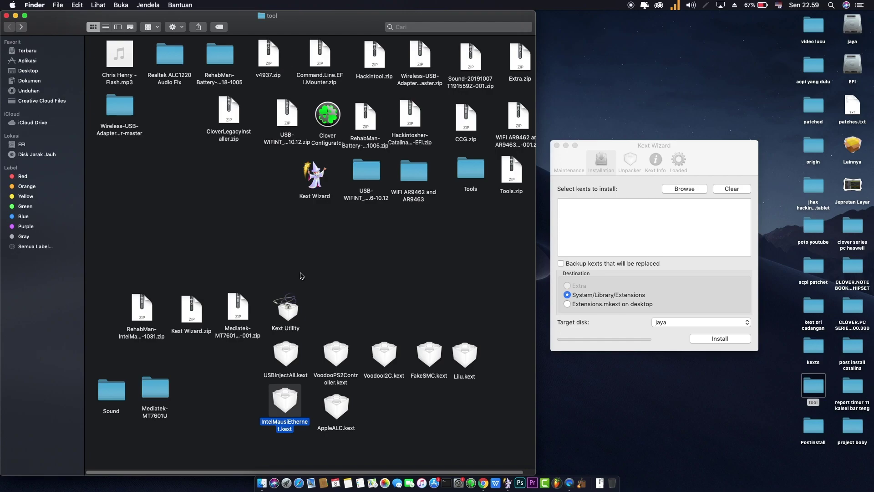
# - Move the Mediatek-MT7601U folder above its zip file, and look through it and its RT2870USBWirelessDriver.kext 2 subfolder
pyautogui.moveTo(160, 390); pyautogui.dragTo(241, 247)
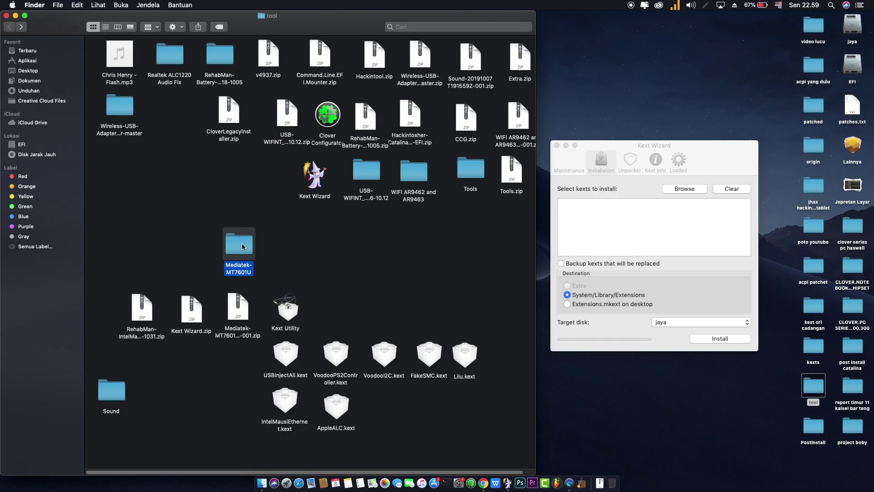
pyautogui.click(287, 253)
pyautogui.doubleClick(245, 247)
pyautogui.doubleClick(257, 68)
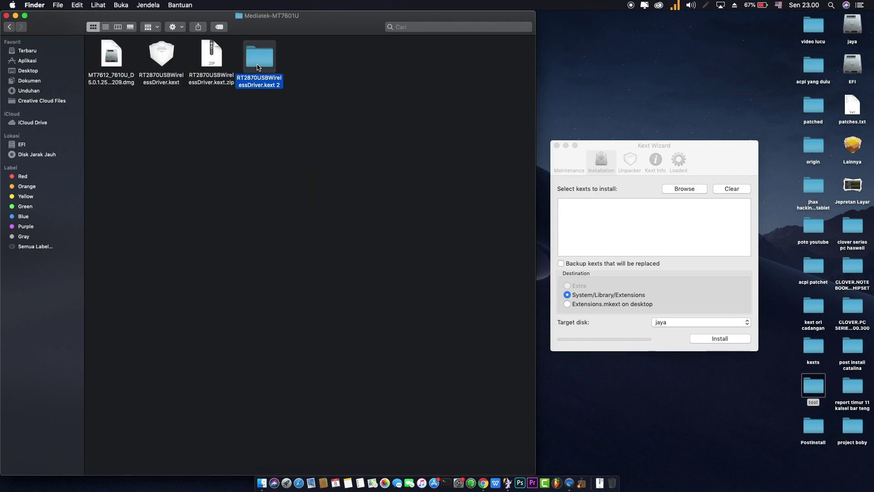
pyautogui.click(8, 27)
pyautogui.click(8, 27)
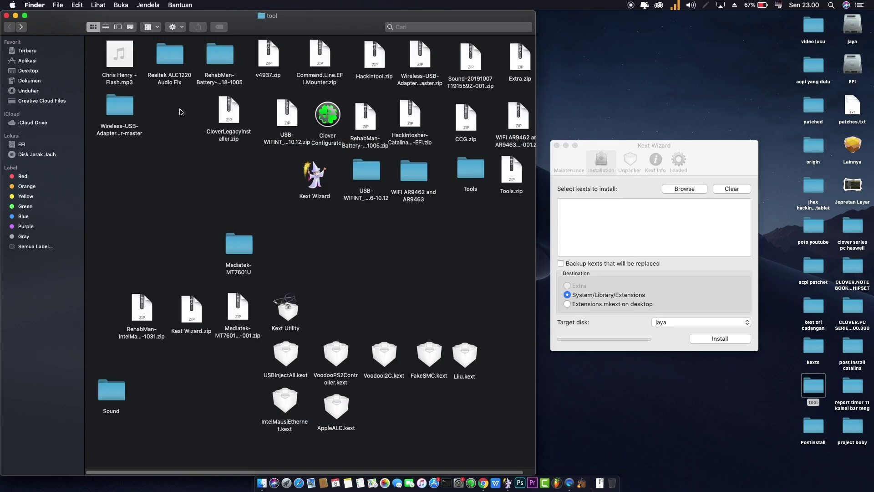
# - Reopen the Mediatek-MT7601U folder, select RT2870USBWirelessDriver.kext to point it out, and go back to the tool folder
pyautogui.doubleClick(237, 242)
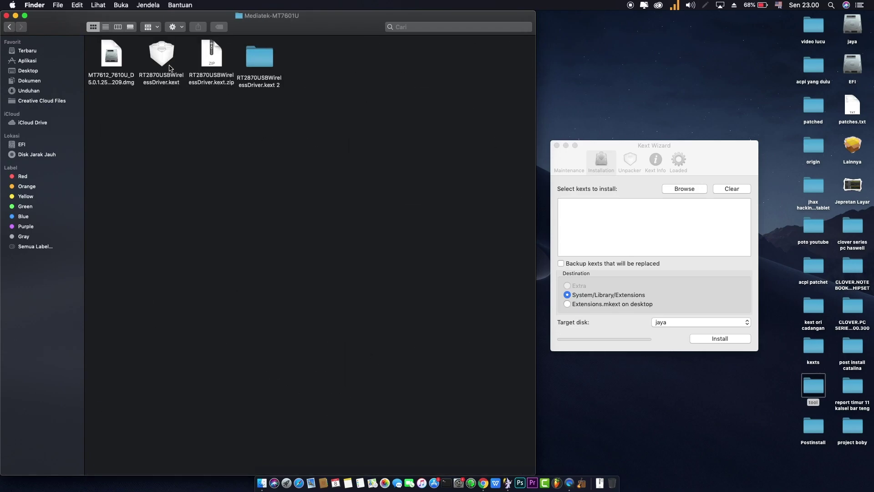
pyautogui.click(164, 59)
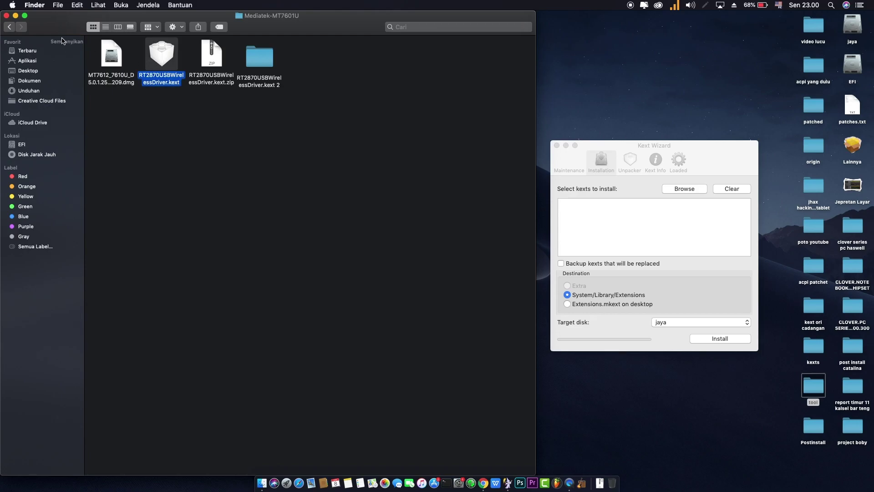
pyautogui.click(10, 27)
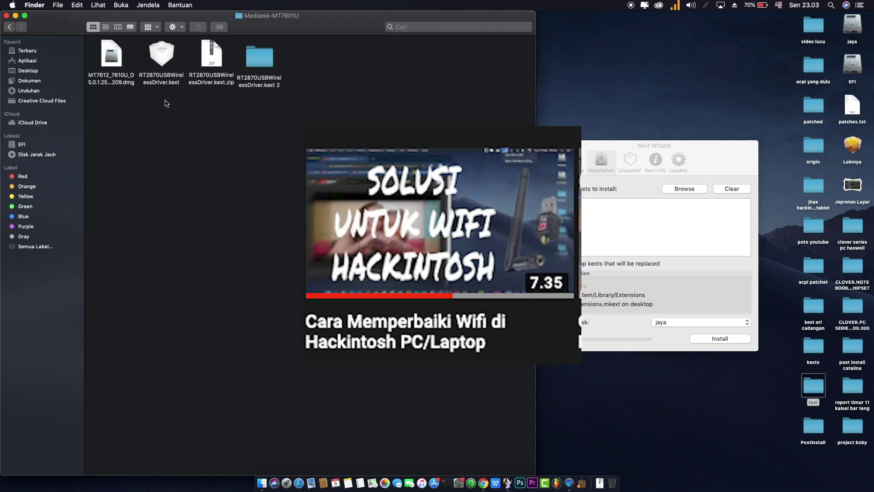
# - View the wireless networks in Wireless Utility, close it, and add RT2870USBWirelessDriver.kext to Kext Wizard's install list
pyautogui.moveTo(162, 76); pyautogui.dragTo(221, 150)
pyautogui.click(677, 6)
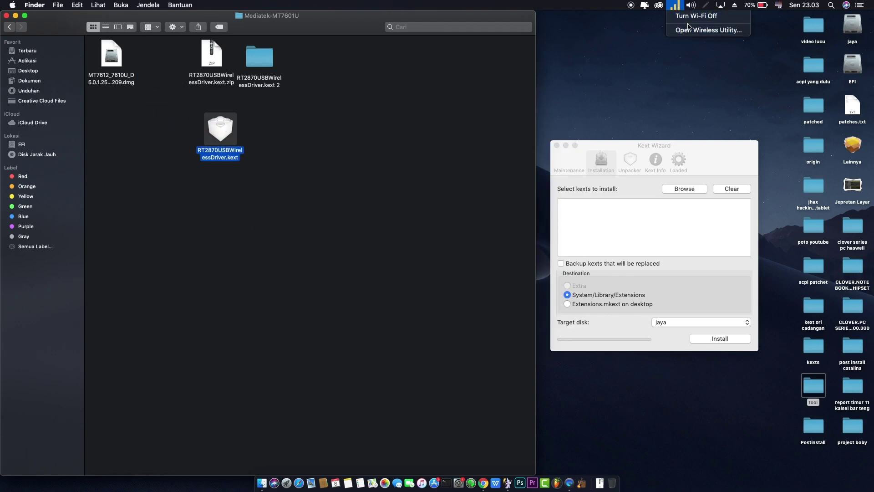
pyautogui.click(692, 30)
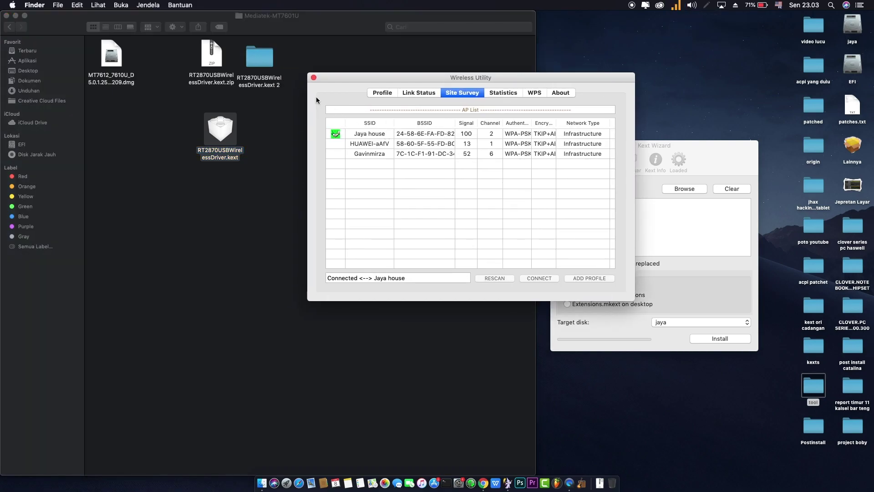
pyautogui.click(313, 78)
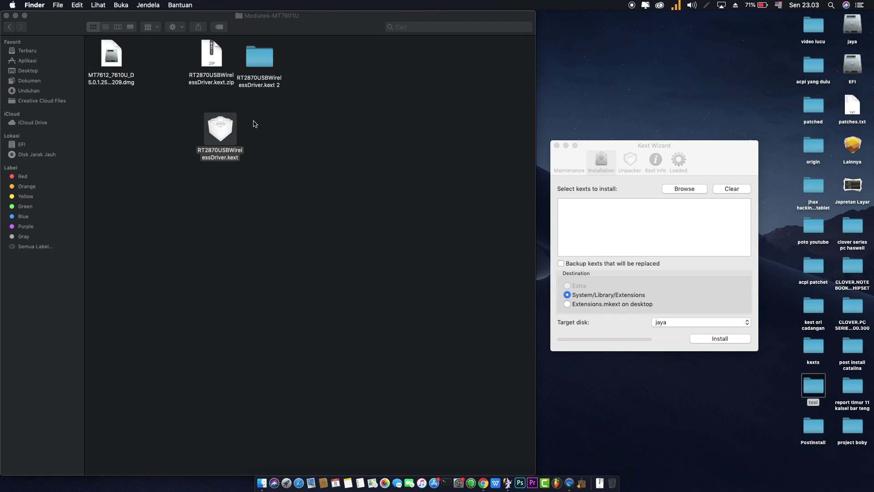
pyautogui.moveTo(234, 135); pyautogui.dragTo(646, 212)
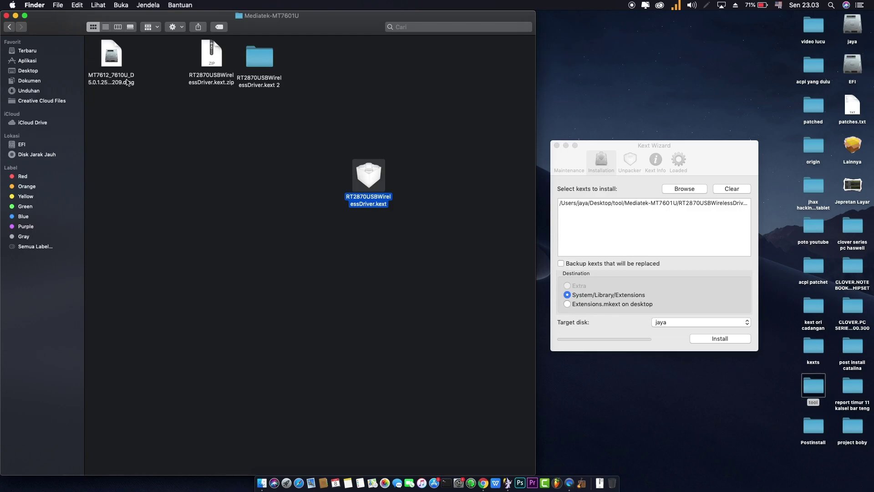
# - Open the MT7612_7610U disk image, launch USBWireless-Install.pkg to view its introduction, and close the installer and disk image windows
pyautogui.click(105, 67)
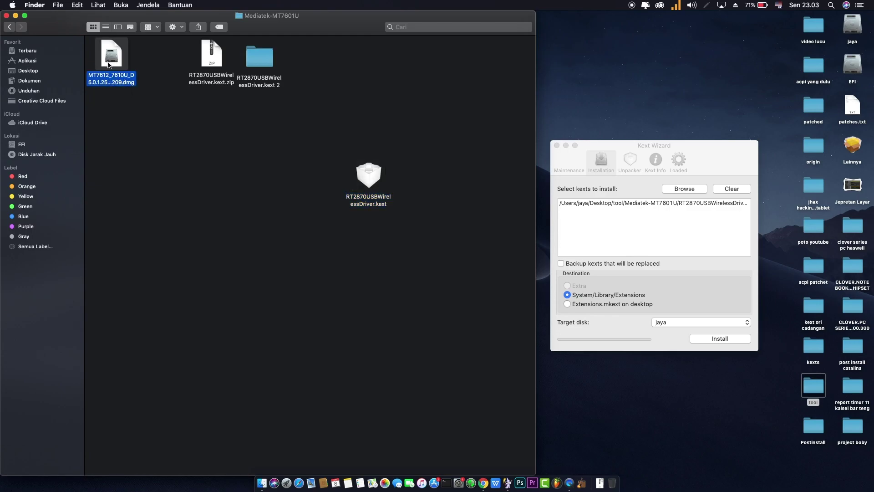
pyautogui.press('super+o')
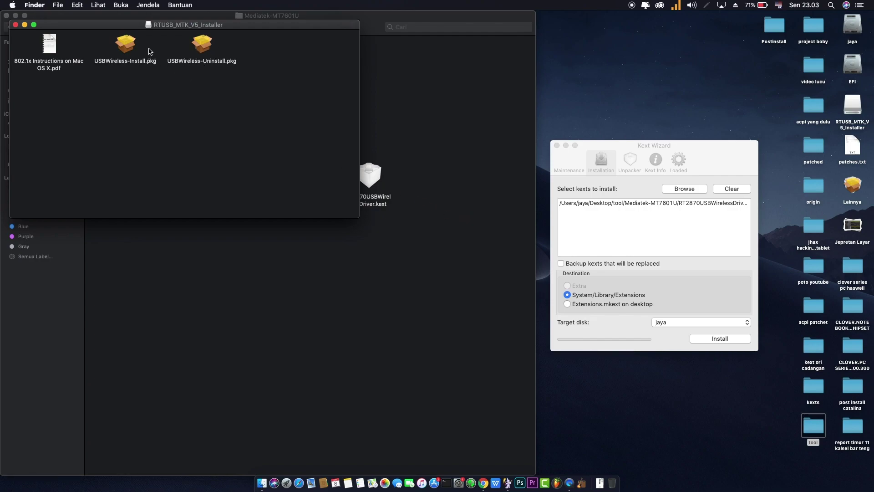
pyautogui.click(125, 48)
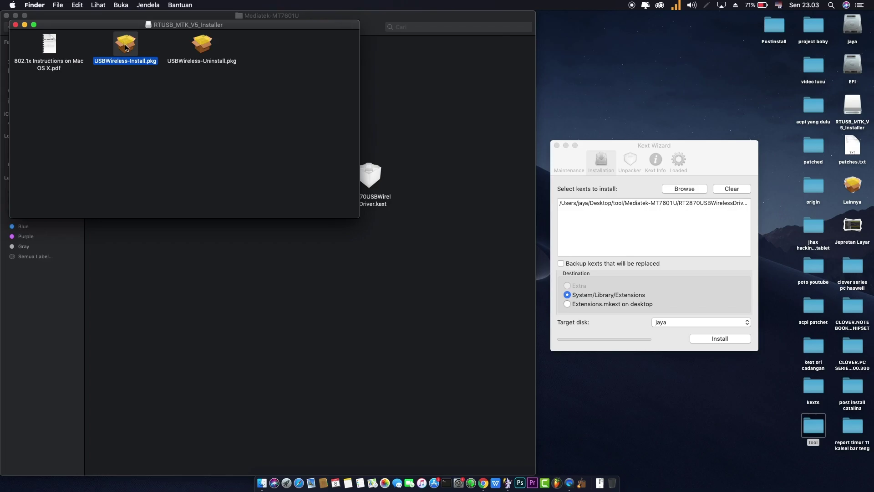
pyautogui.doubleClick(125, 47)
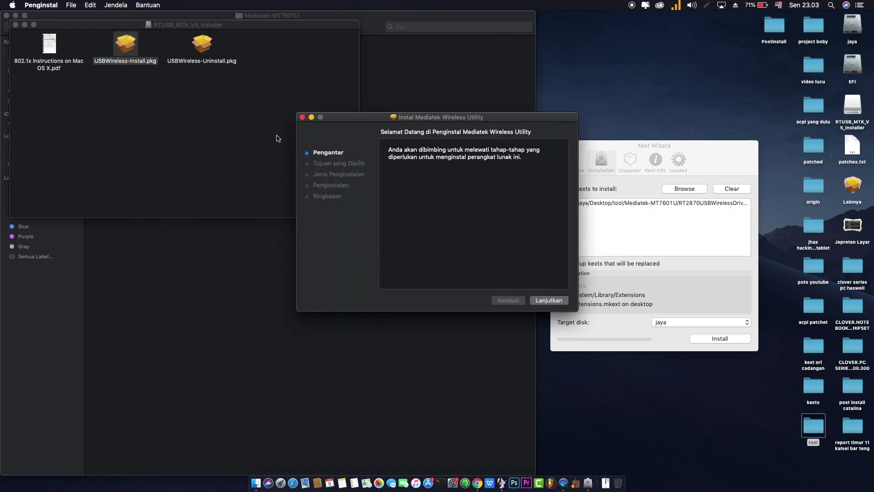
pyautogui.click(302, 118)
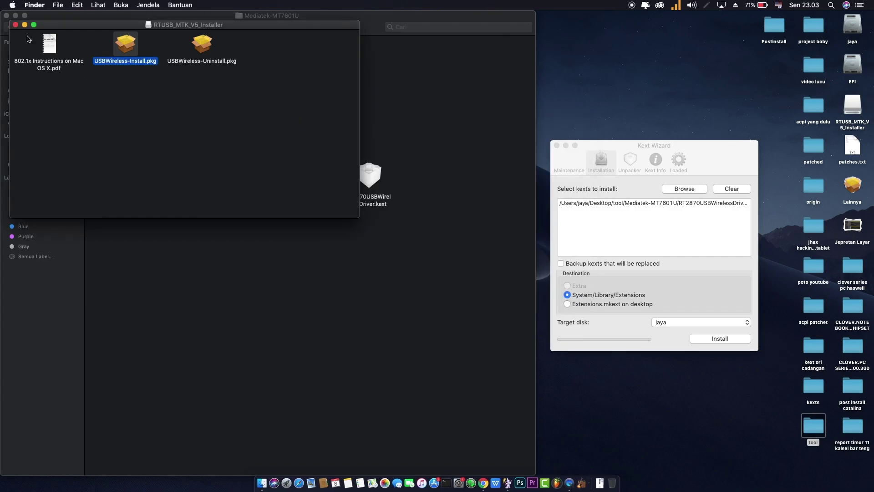
pyautogui.click(16, 25)
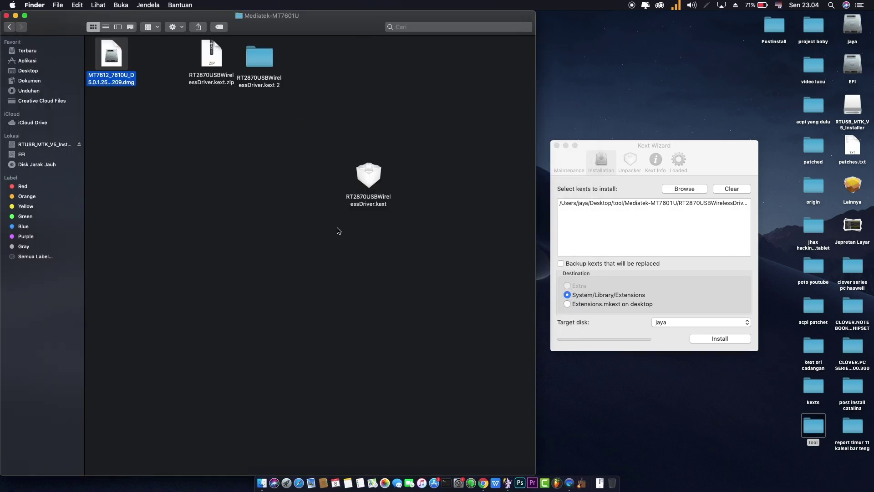
# - Put RT2870USBWirelessDriver.kext back between the disk image and the kext zip file, and close the Finder window from the tool folder
pyautogui.moveTo(369, 182); pyautogui.dragTo(161, 51)
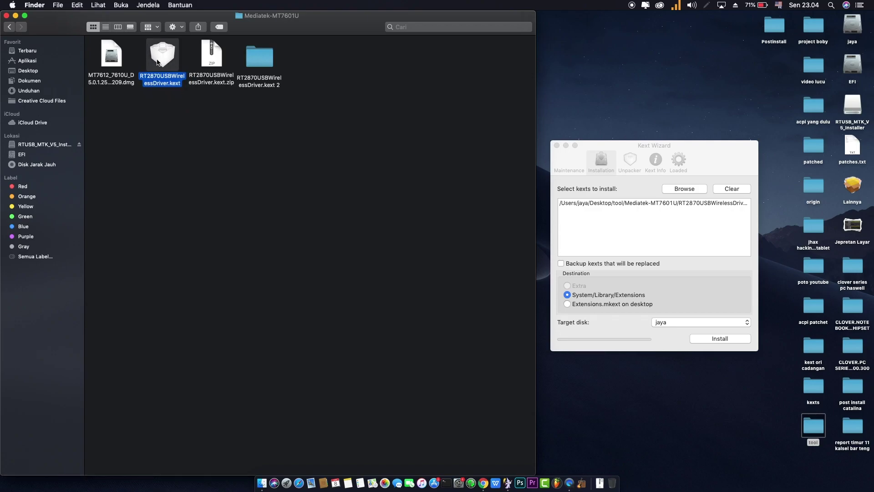
pyautogui.click(9, 27)
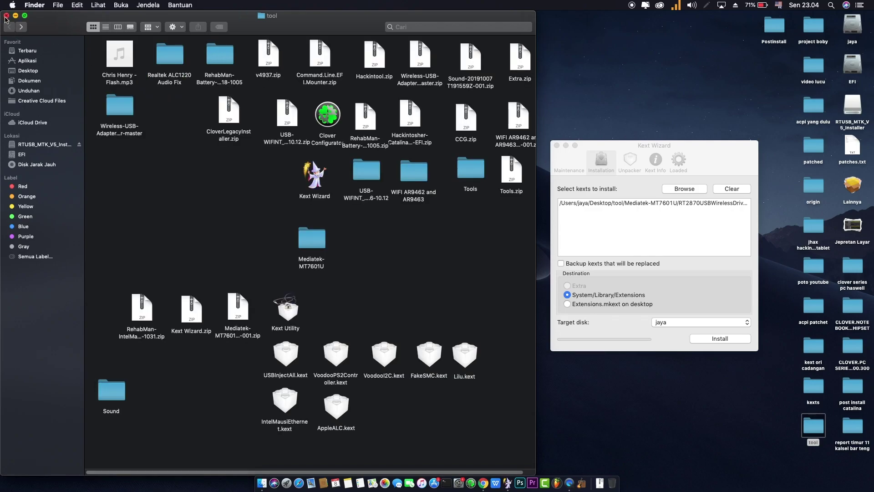
pyautogui.click(6, 16)
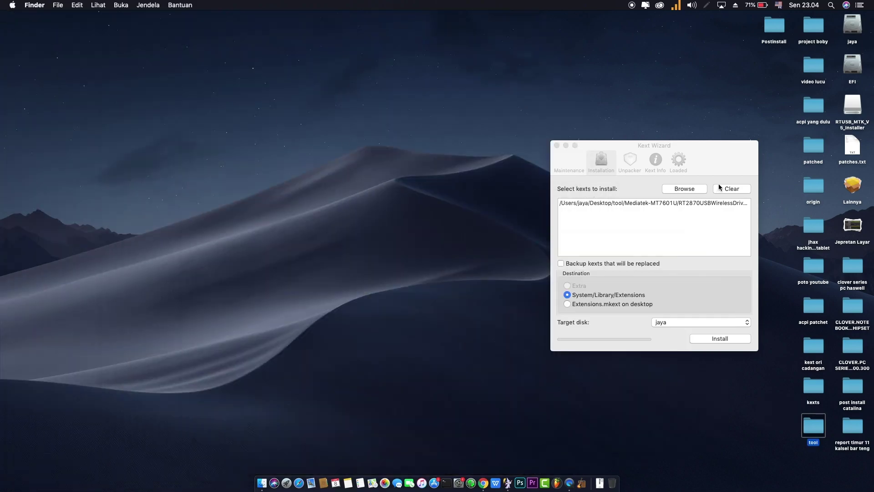
# - Clear Kext Wizard's install list and close its window
pyautogui.click(735, 190)
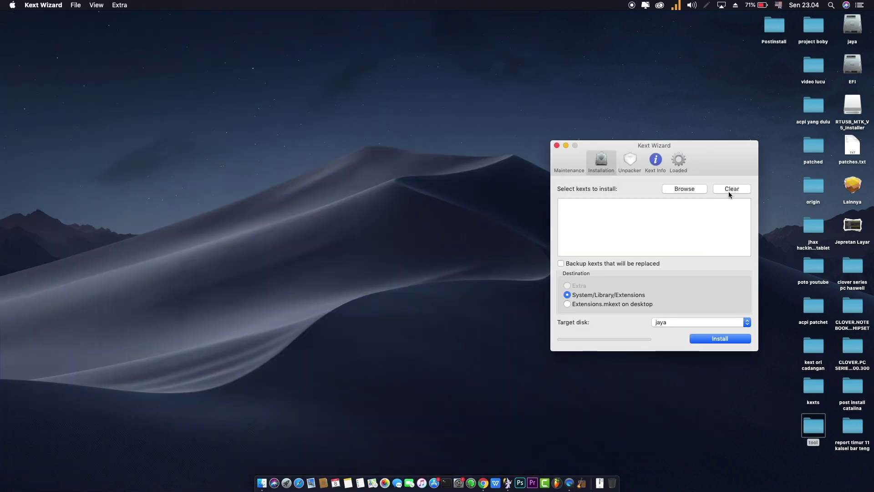
pyautogui.click(557, 145)
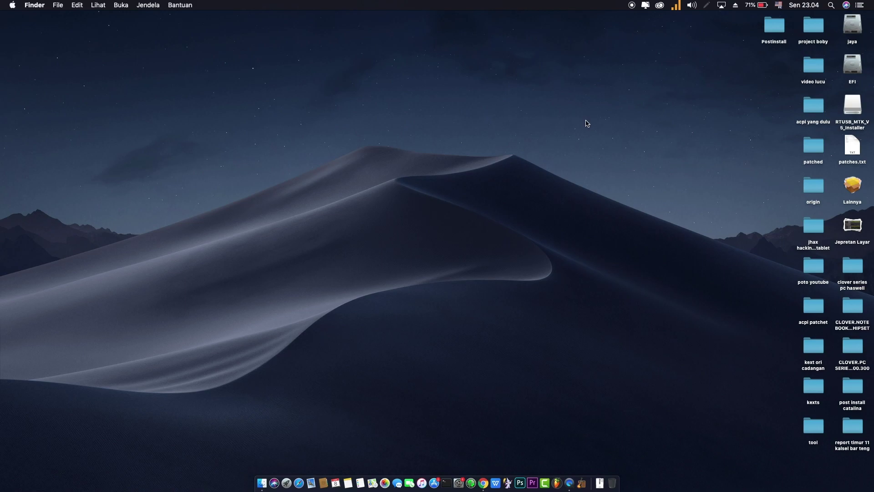
# - Open Wireless Utility again to check the Wi-Fi connection, and close it
pyautogui.click(677, 5)
pyautogui.click(682, 31)
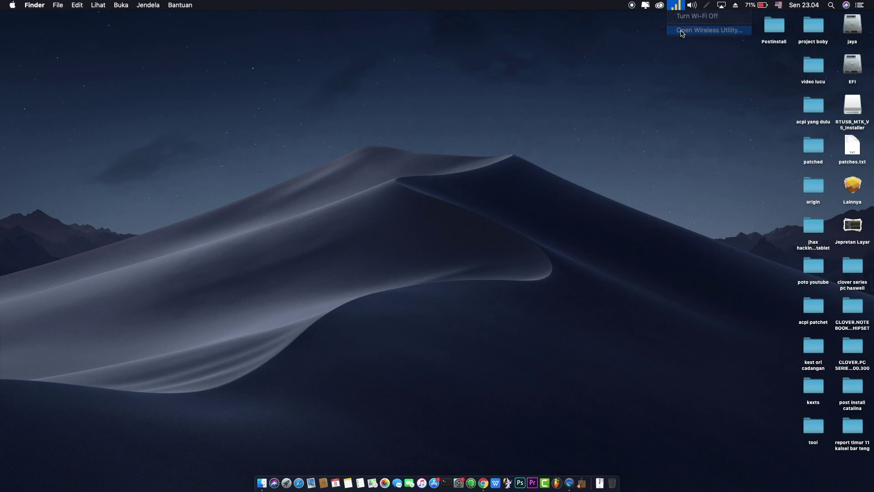
pyautogui.click(280, 75)
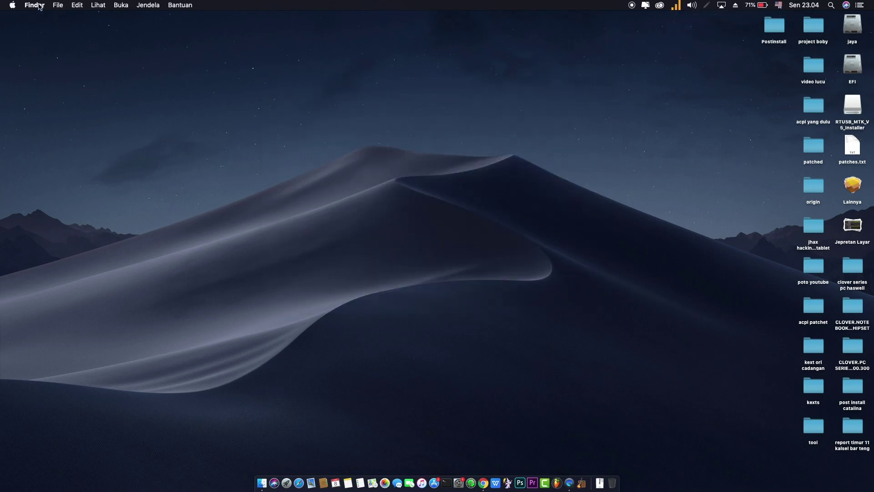
# - View the system overview in About This Mac and close it
pyautogui.click(12, 5)
pyautogui.click(11, 16)
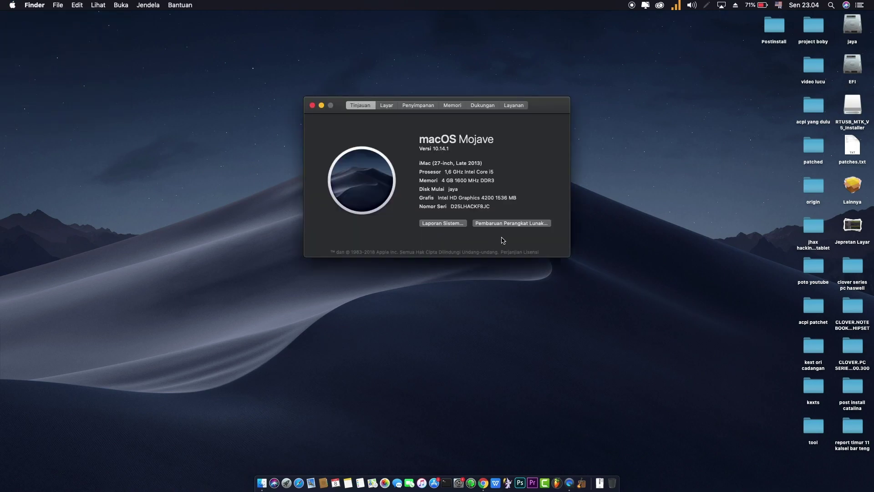
pyautogui.click(312, 106)
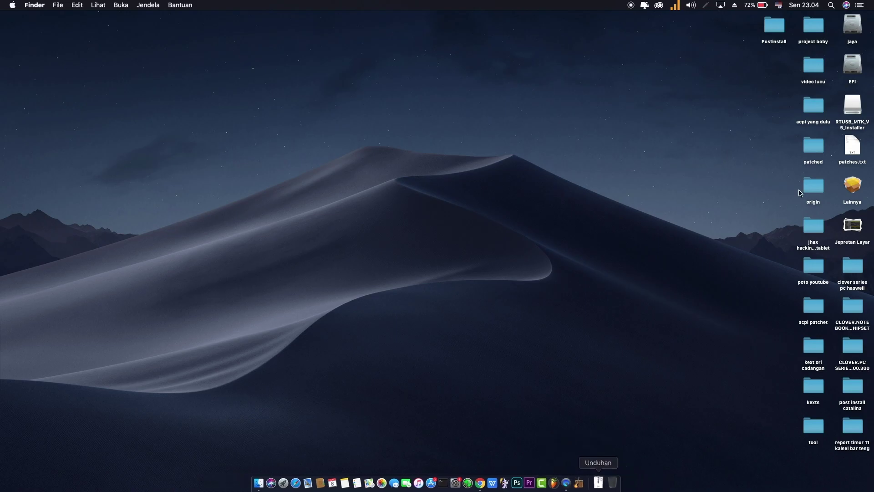
# - Eject the RTUSB_MTK_V5_Installer volume from the desktop
pyautogui.rightClick(851, 107)
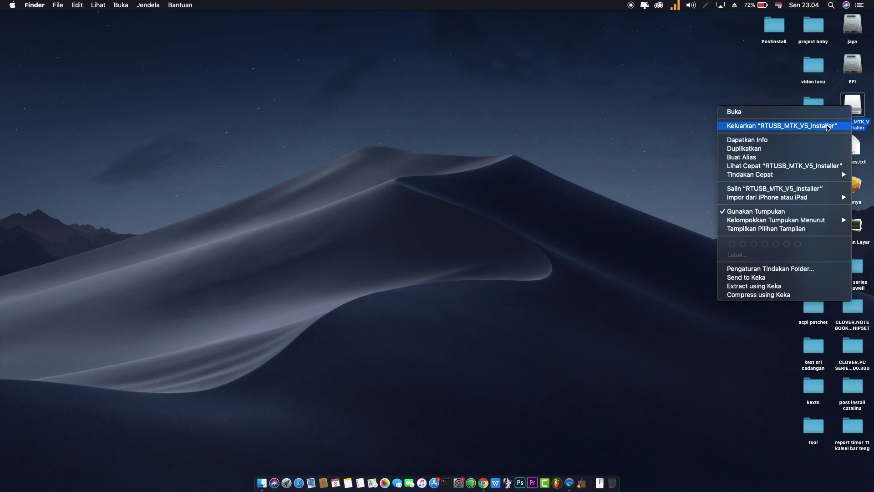
pyautogui.click(828, 127)
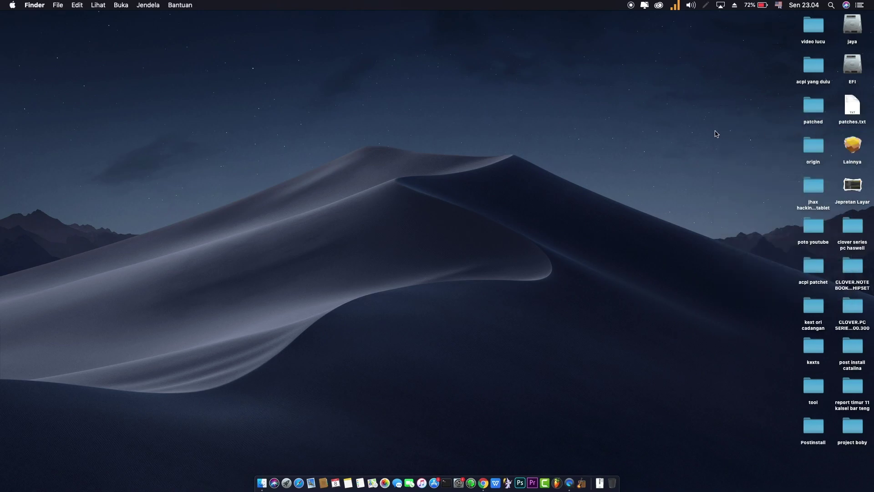